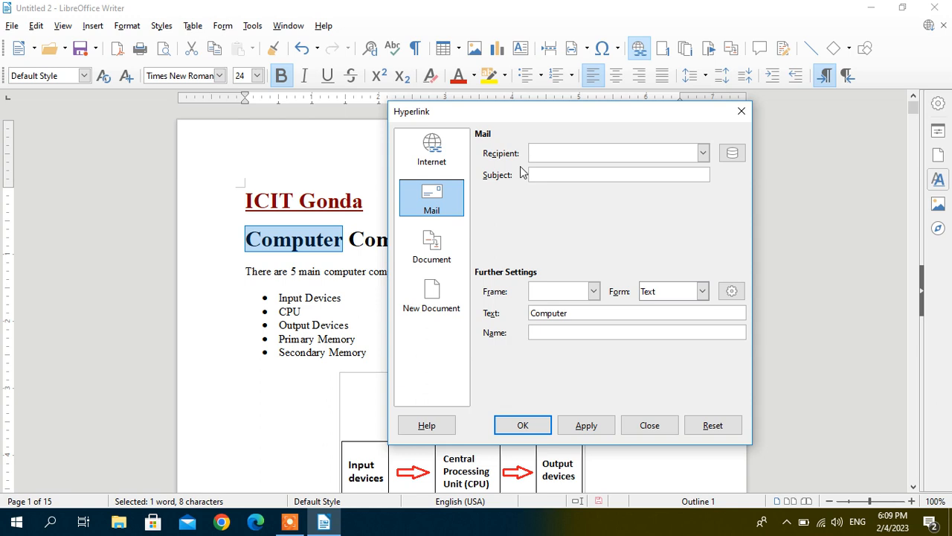
# Hyperlink the selected word "Computer" to the Student file in the database folder
pyautogui.click(436, 241)
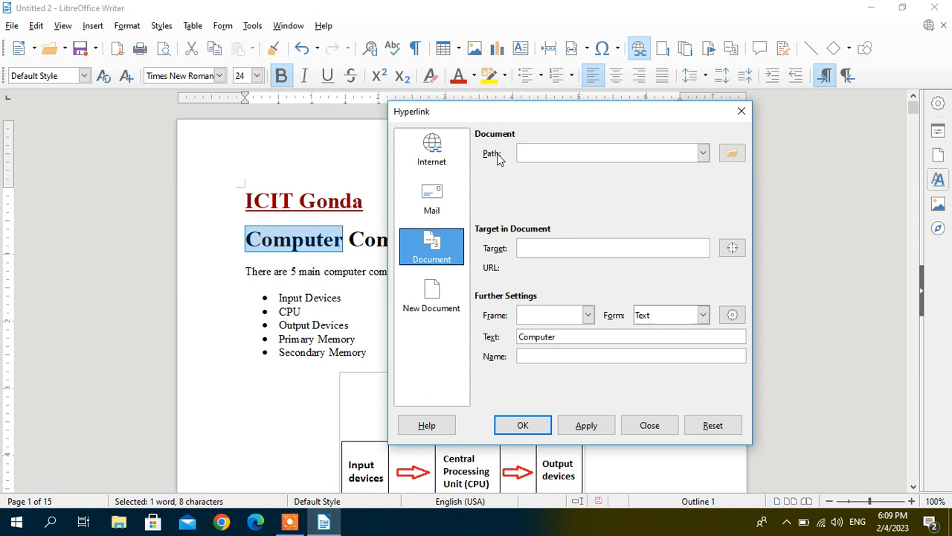
pyautogui.click(733, 157)
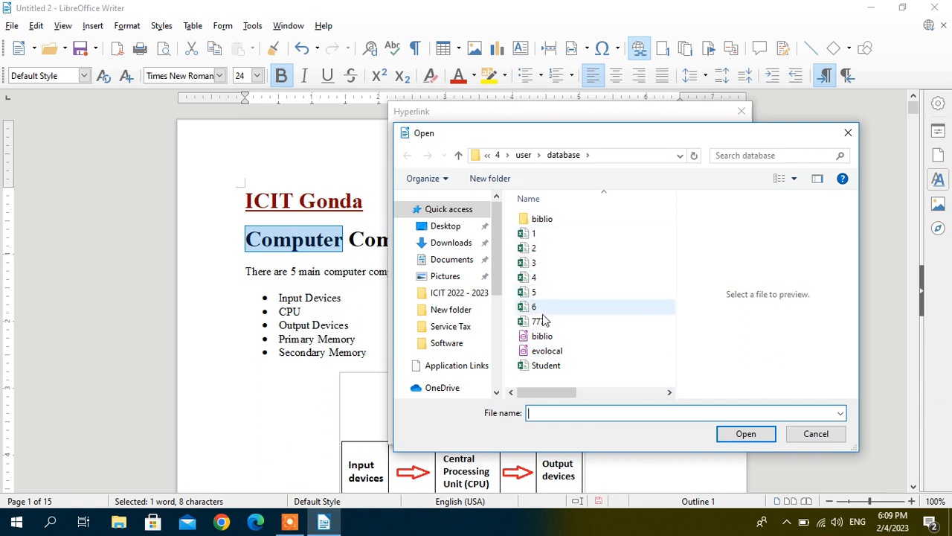
pyautogui.click(552, 370)
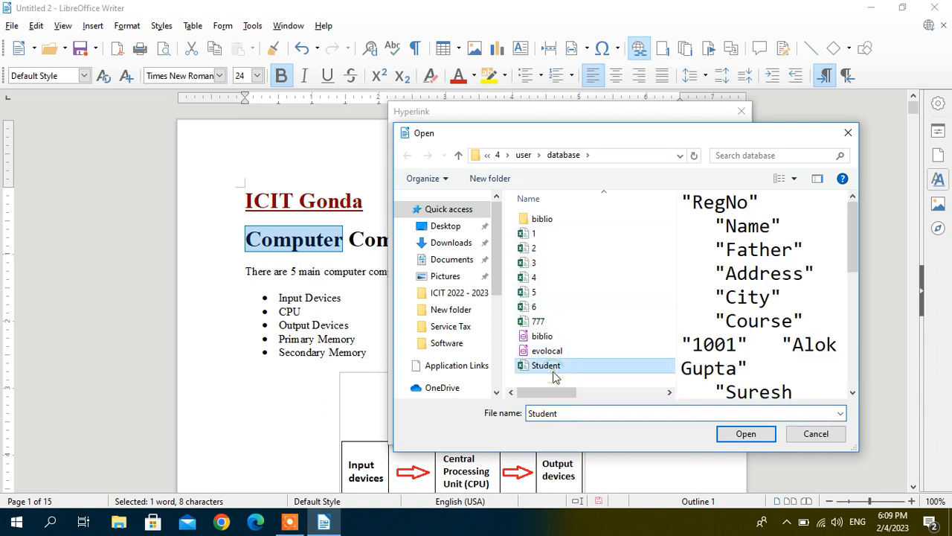
pyautogui.click(729, 438)
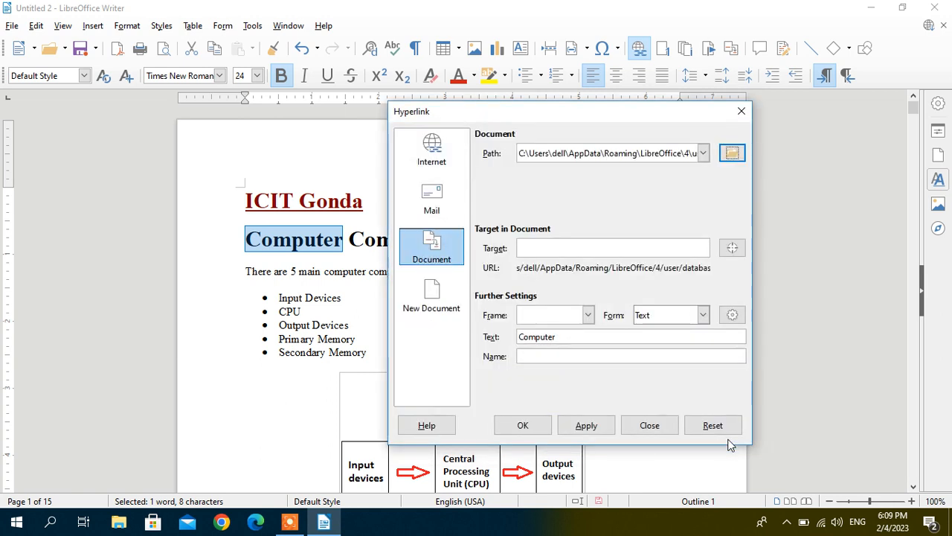
pyautogui.click(523, 425)
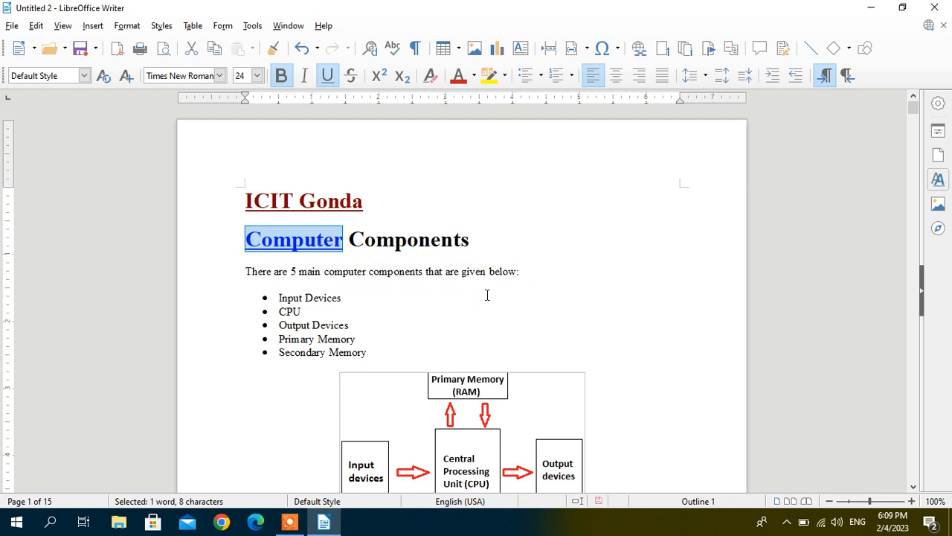
# Undo the hyperlinks and the added "ICIT Gonda" line above the "Computer Components" title
pyautogui.hotkey('ctrl', 'z')
pyautogui.hotkey('ctrl', 'z')
pyautogui.hotkey('ctrl', 'z')
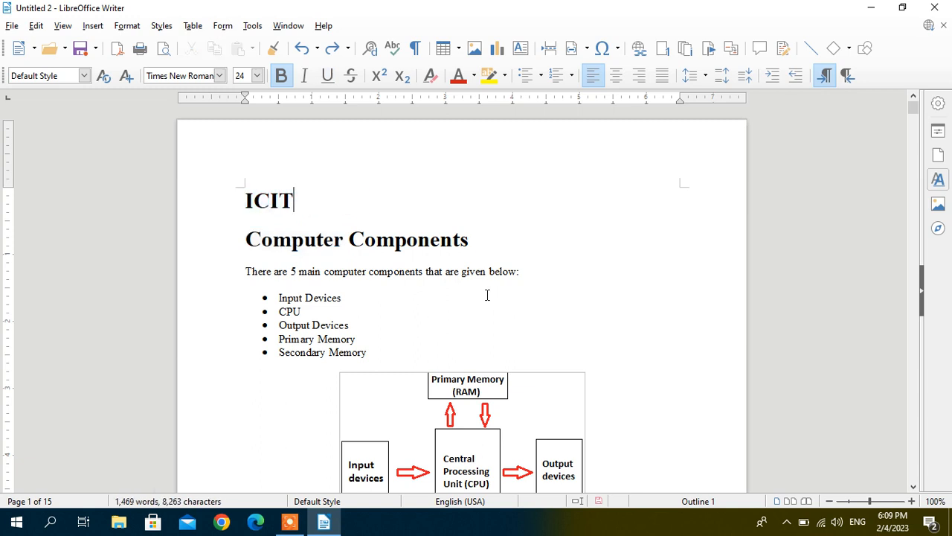
pyautogui.hotkey('ctrl', 'z')
pyautogui.hotkey('ctrl', 'z')
pyautogui.hotkey('ctrl', 'z')
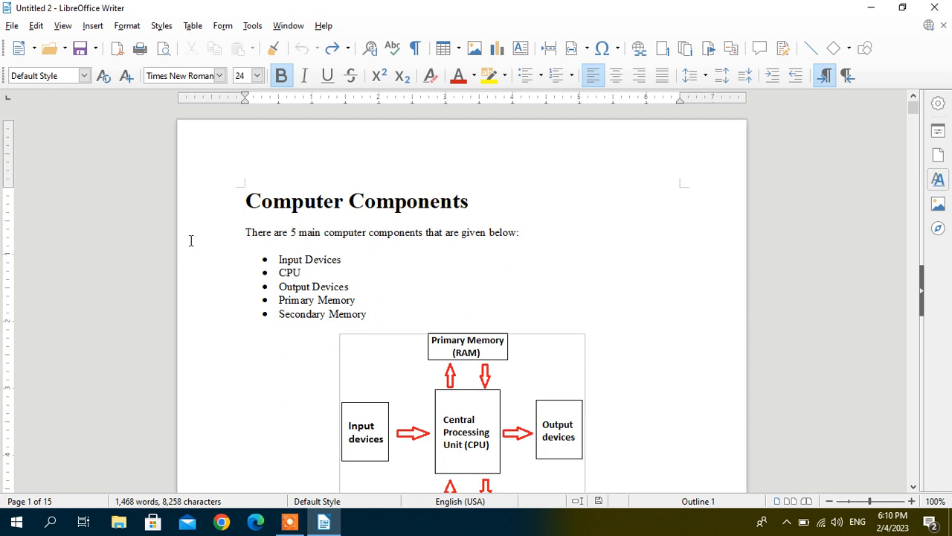
pyautogui.click(91, 26)
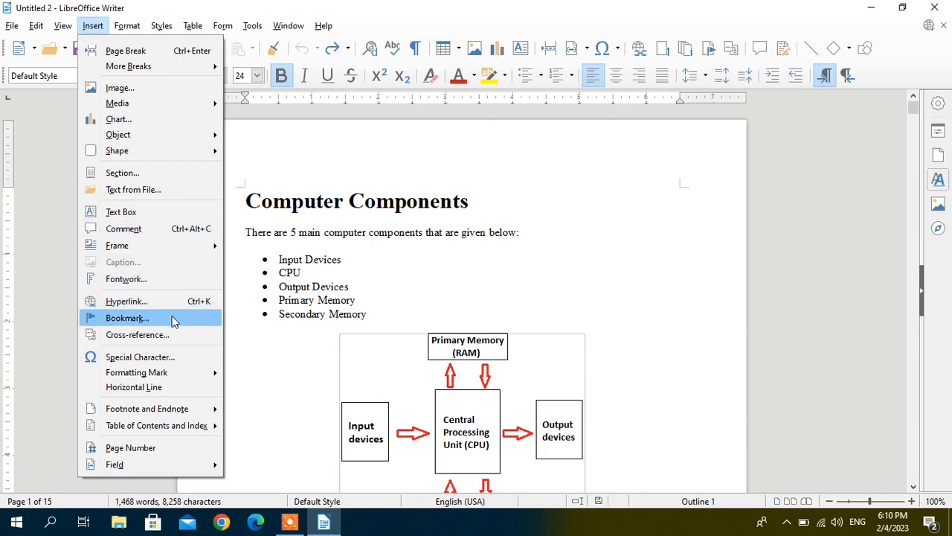
pyautogui.click(311, 302)
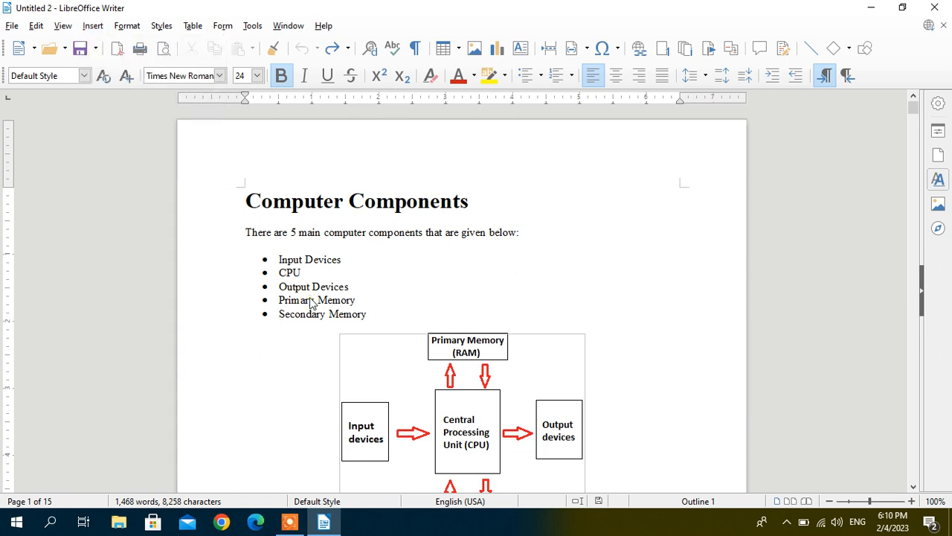
# Enlarge the "3) Scanner" heading on page 4 to a font size of 29
pyautogui.press('Down')
pyautogui.press('Down')
pyautogui.press('Down')
pyautogui.press('Down')
pyautogui.press('Down')
pyautogui.press('Down')
pyautogui.press('Down')
pyautogui.press('Down')
pyautogui.press('Down')
pyautogui.press('Down')
pyautogui.press('Down')
pyautogui.press('Down')
pyautogui.press('Down')
pyautogui.press('Down')
pyautogui.press('Down')
pyautogui.press('Down')
pyautogui.press('Down')
pyautogui.press('Down')
pyautogui.press('Down')
pyautogui.press('Down')
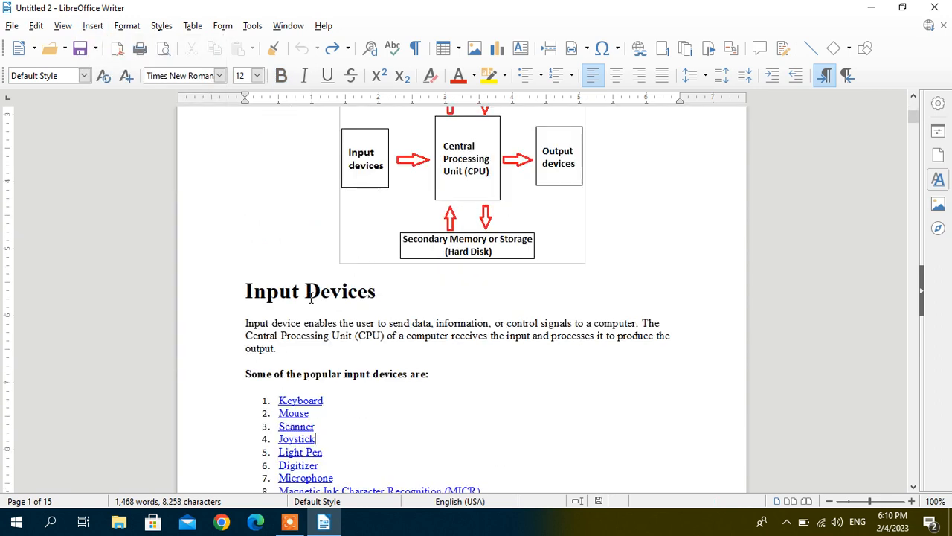
pyautogui.press('Down')
pyautogui.press('Down')
pyautogui.press('Down')
pyautogui.press('Down')
pyautogui.press('Down')
pyautogui.press('Down')
pyautogui.press('Down')
pyautogui.press('Down')
pyautogui.press('Down')
pyautogui.press('Down')
pyautogui.press('Down')
pyautogui.press('Down')
pyautogui.press('Down')
pyautogui.press('Down')
pyautogui.press('Down')
pyautogui.press('Down')
pyautogui.press('Down')
pyautogui.press('Down')
pyautogui.press('Down')
pyautogui.press('Down')
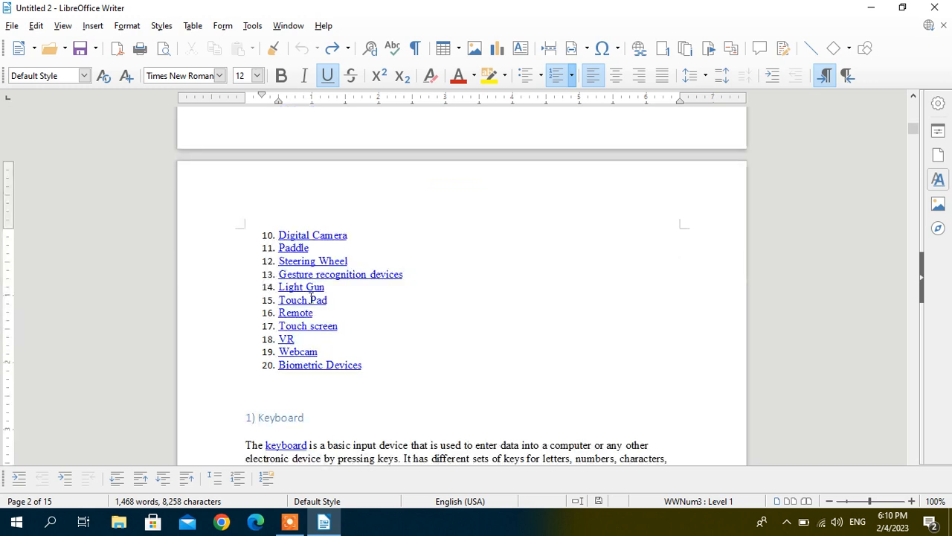
pyautogui.press('Down')
pyautogui.press('Down')
pyautogui.press('Down')
pyautogui.press('Down')
pyautogui.press('Down')
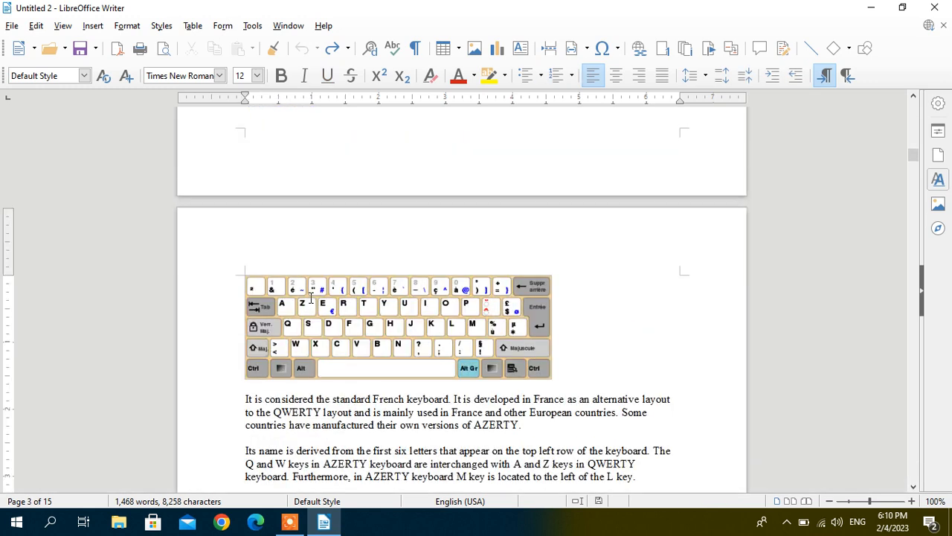
pyautogui.press('Down')
pyautogui.press('Down')
pyautogui.press('Down')
pyautogui.press('Down')
pyautogui.press('Down')
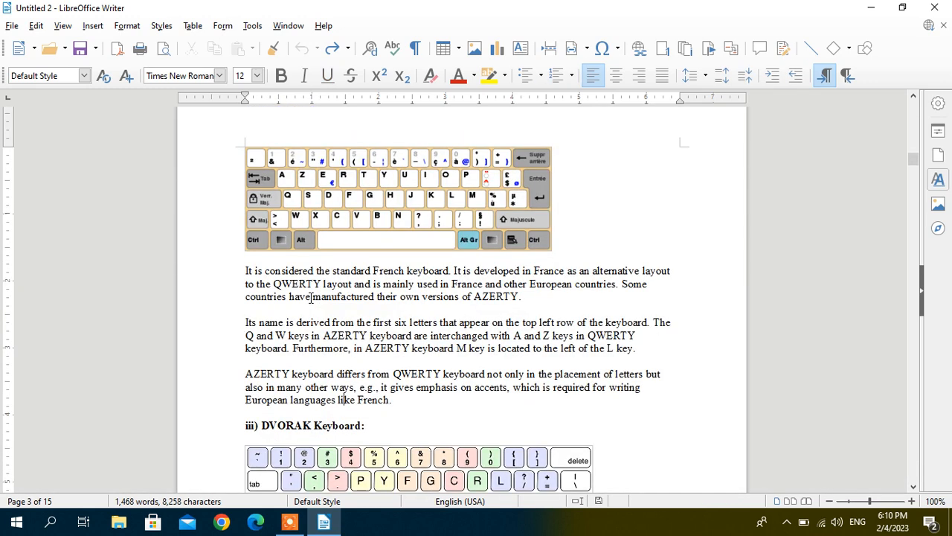
pyautogui.press('Up')
pyautogui.press('Down')
pyautogui.press('Down')
pyautogui.press('Down')
pyautogui.press('Down')
pyautogui.press('Down')
pyautogui.press('Down')
pyautogui.press('Down')
pyautogui.press('Down')
pyautogui.press('Down')
pyautogui.press('Down')
pyautogui.press('Down')
pyautogui.press('Down')
pyautogui.press('Down')
pyautogui.press('Down')
pyautogui.press('Down')
pyautogui.press('Down')
pyautogui.press('Down')
pyautogui.press('Down')
pyautogui.press('Down')
pyautogui.press('Down')
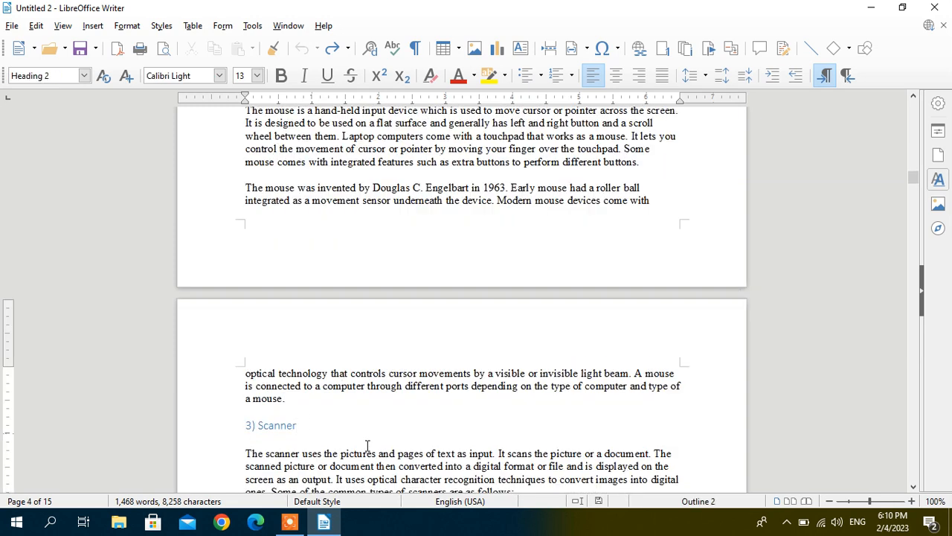
pyautogui.hotkey('shift', 'End')
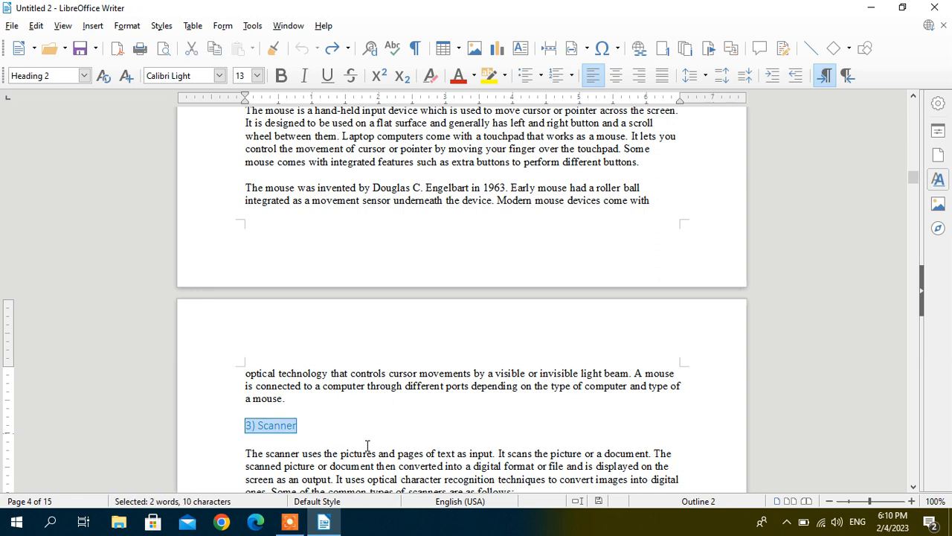
pyautogui.hotkey('ctrl', ']')
pyautogui.hotkey('ctrl', ']')
pyautogui.hotkey('ctrl', ']')
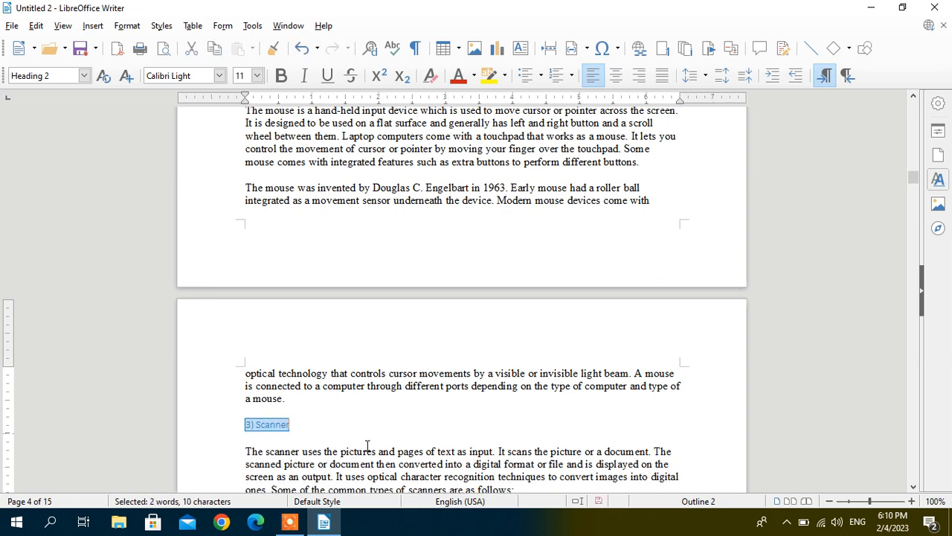
pyautogui.hotkey('ctrl', ']')
pyautogui.hotkey('ctrl', ']')
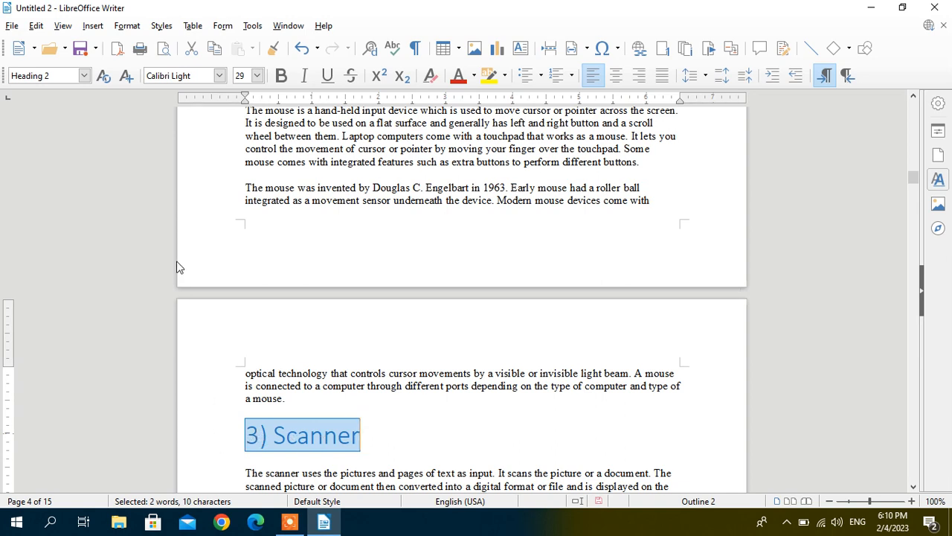
# Insert a bookmark named "Scanner" on the selected "3) Scanner" heading
pyautogui.click(92, 26)
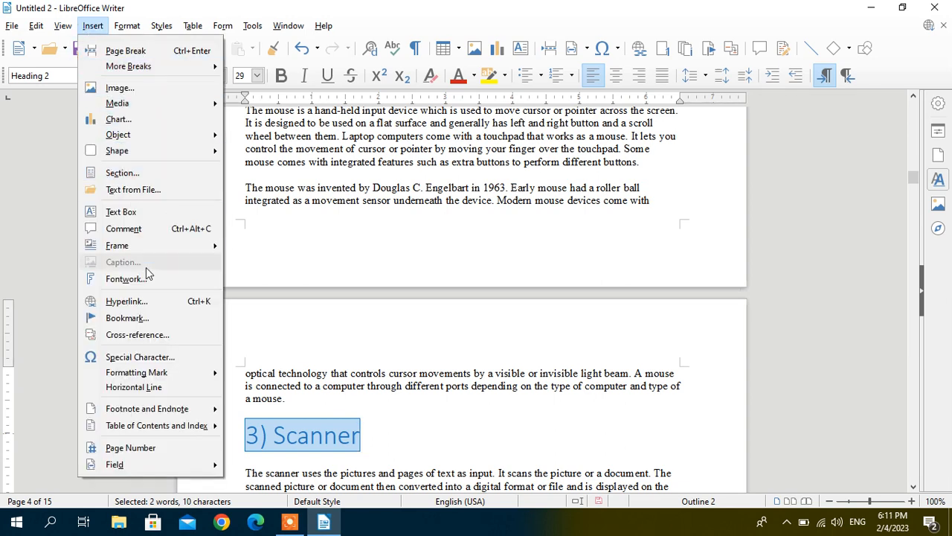
pyautogui.click(149, 318)
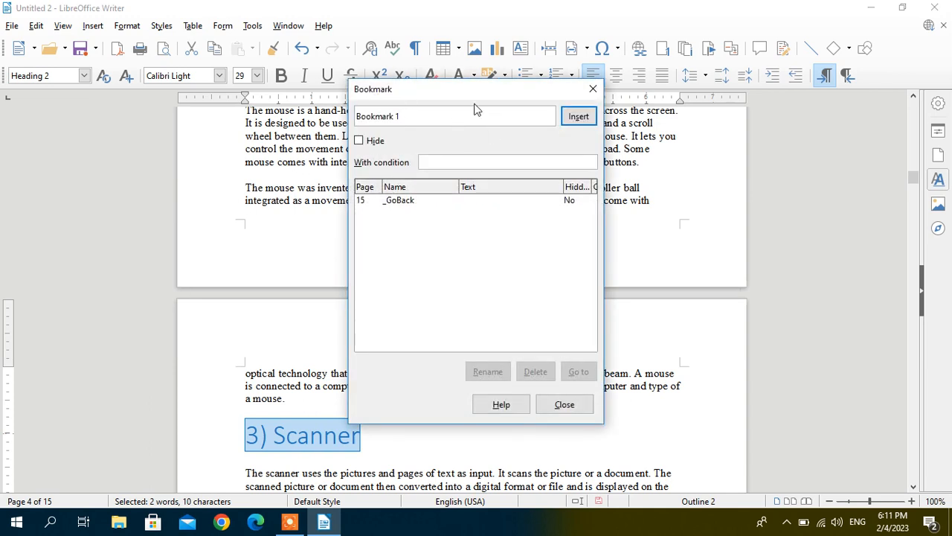
pyautogui.click(415, 124)
pyautogui.press('BackSpace')
pyautogui.press('BackSpace')
pyautogui.press('BackSpace')
pyautogui.press('BackSpace')
pyautogui.press('BackSpace')
pyautogui.press('BackSpace')
pyautogui.press('BackSpace')
pyautogui.press('BackSpace')
pyautogui.press('BackSpace')
pyautogui.press('BackSpace')
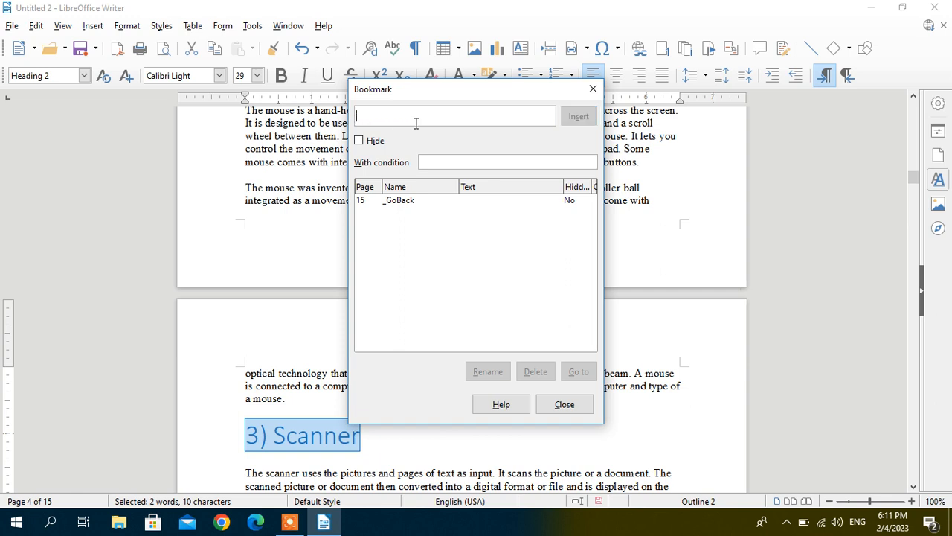
pyautogui.write('Scanner')
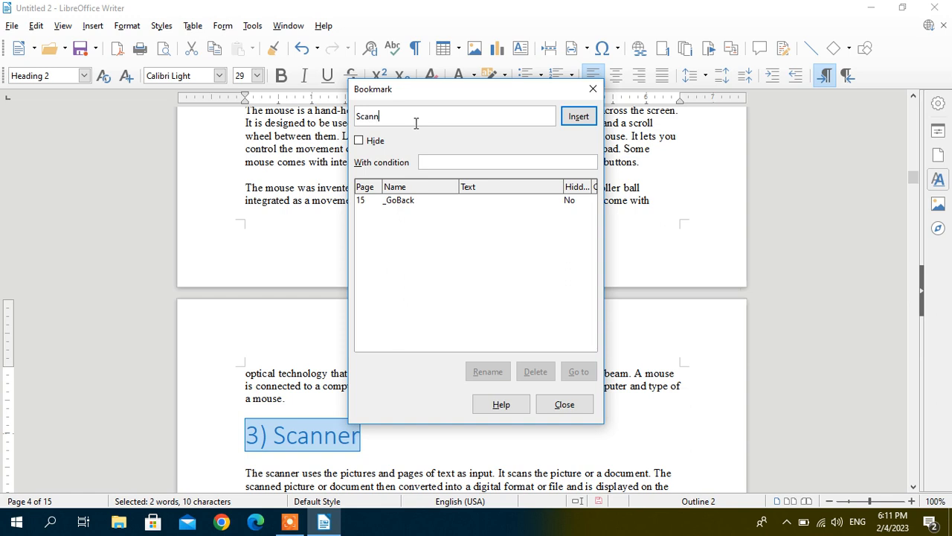
pyautogui.click(582, 121)
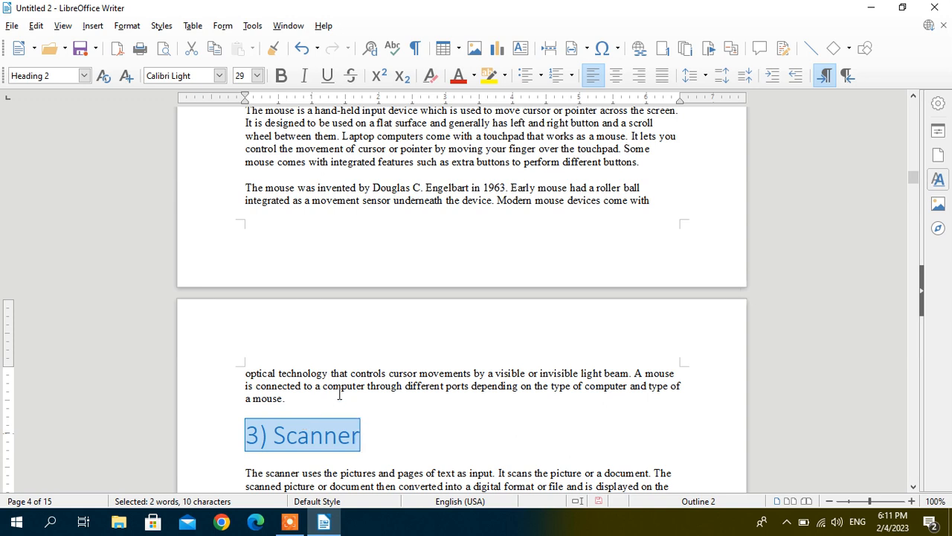
# Test the Scanner bookmark by going to it from the beginning of the document, and return to the beginning
pyautogui.hotkey('ctrl', 'Home')
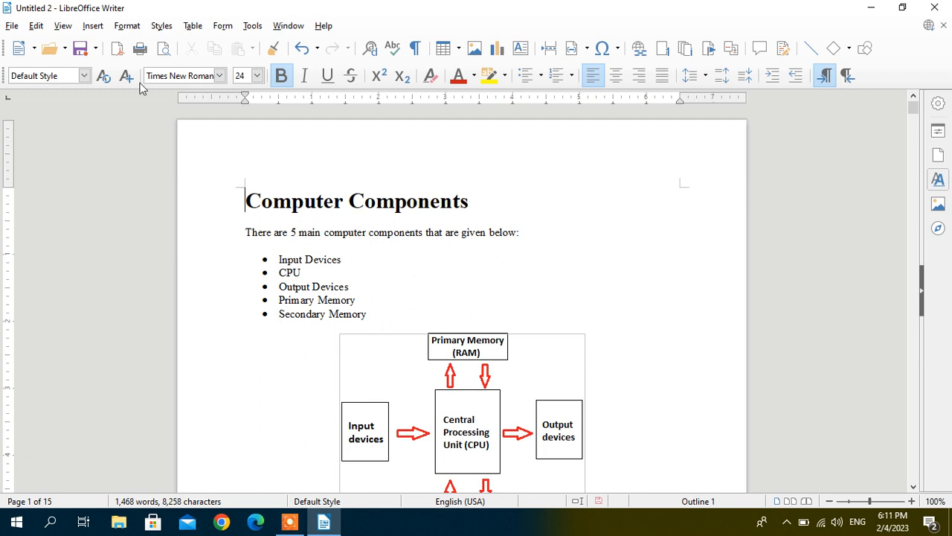
pyautogui.click(93, 26)
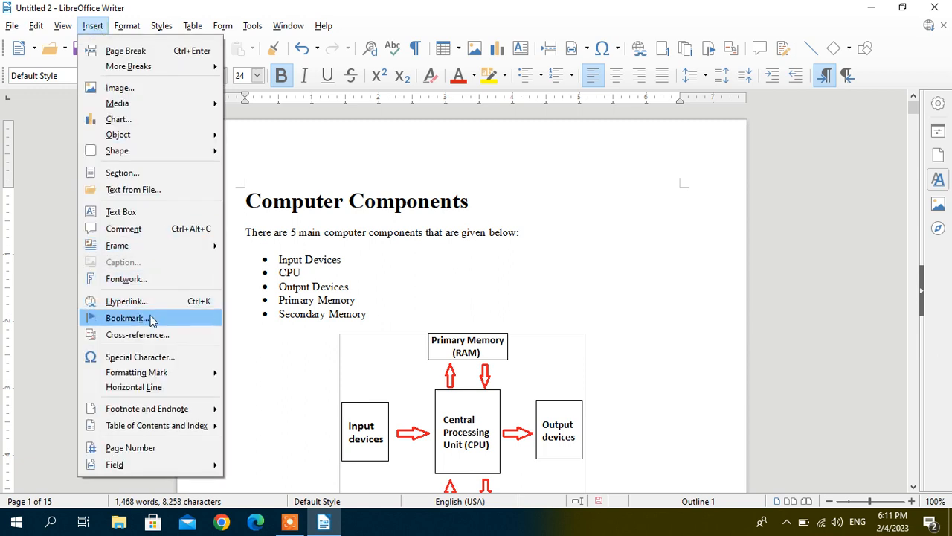
pyautogui.click(126, 318)
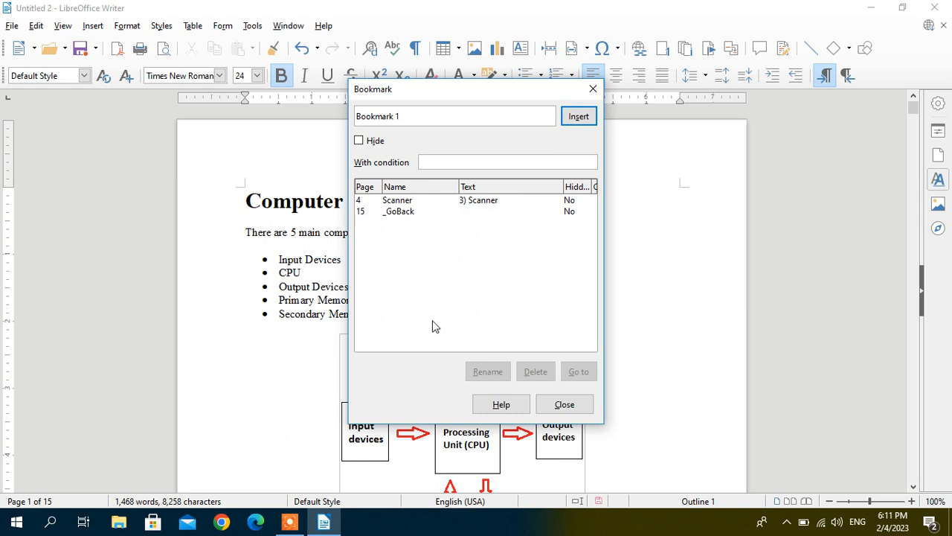
pyautogui.click(402, 203)
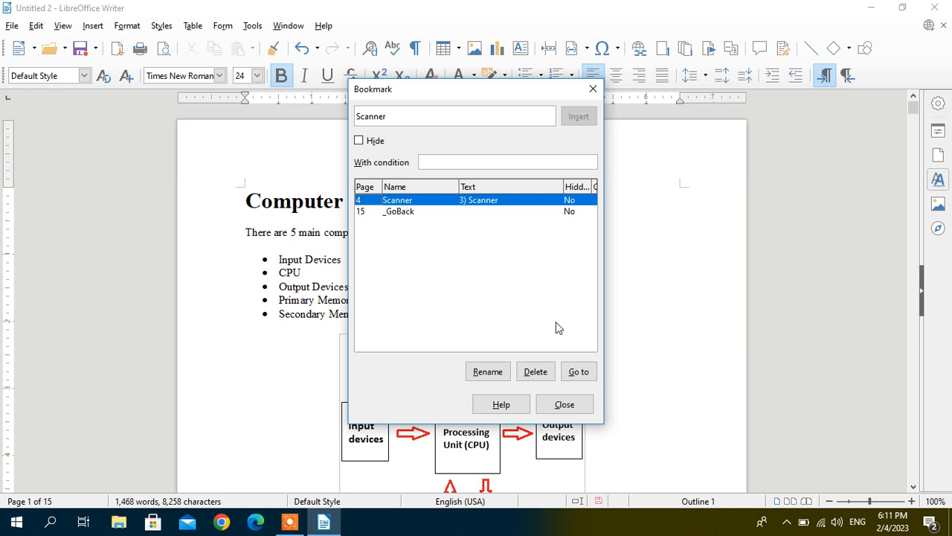
pyautogui.click(577, 372)
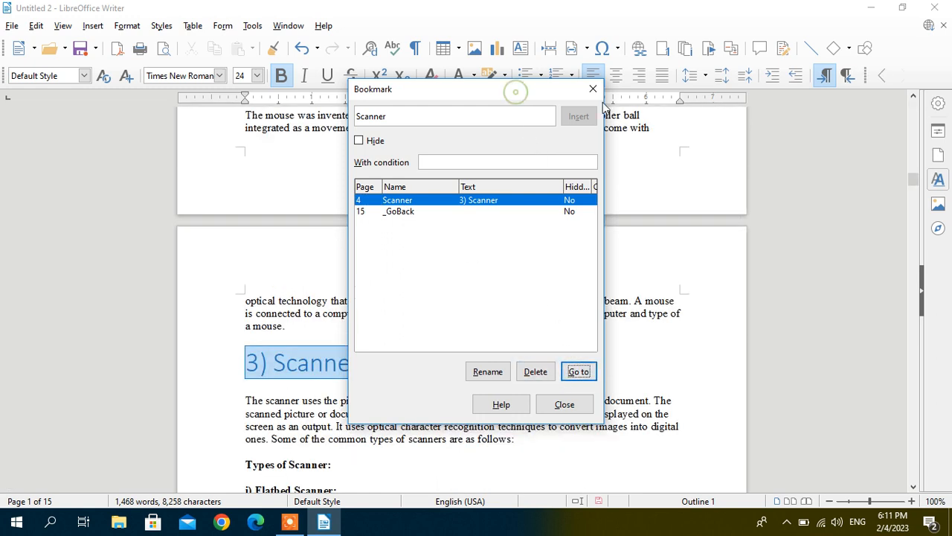
pyautogui.moveTo(557, 94); pyautogui.dragTo(665, 94)
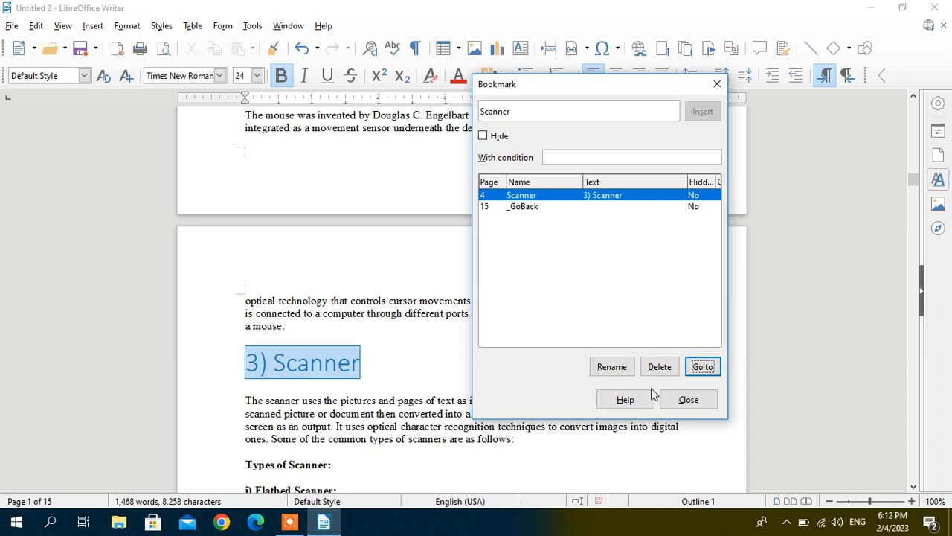
pyautogui.click(674, 401)
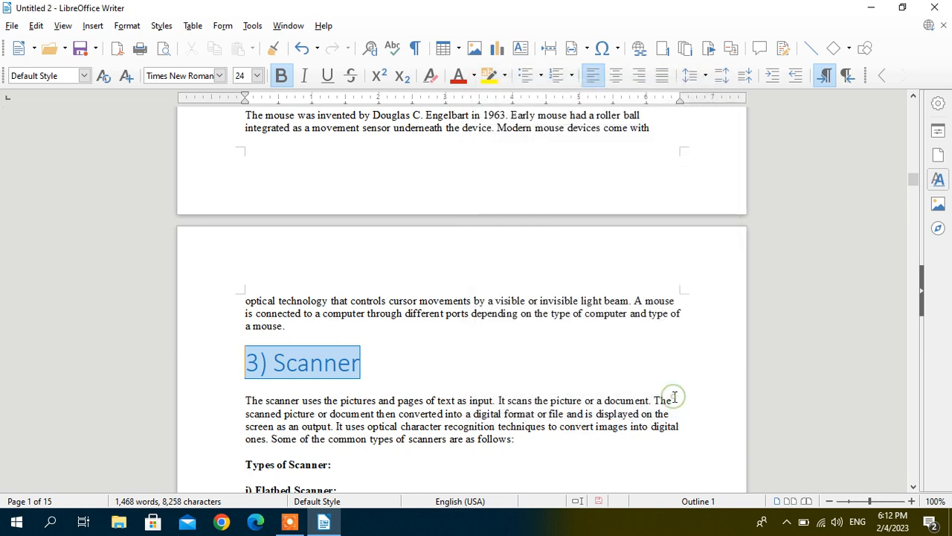
pyautogui.click(480, 412)
pyautogui.hotkey('ctrl', 'Home')
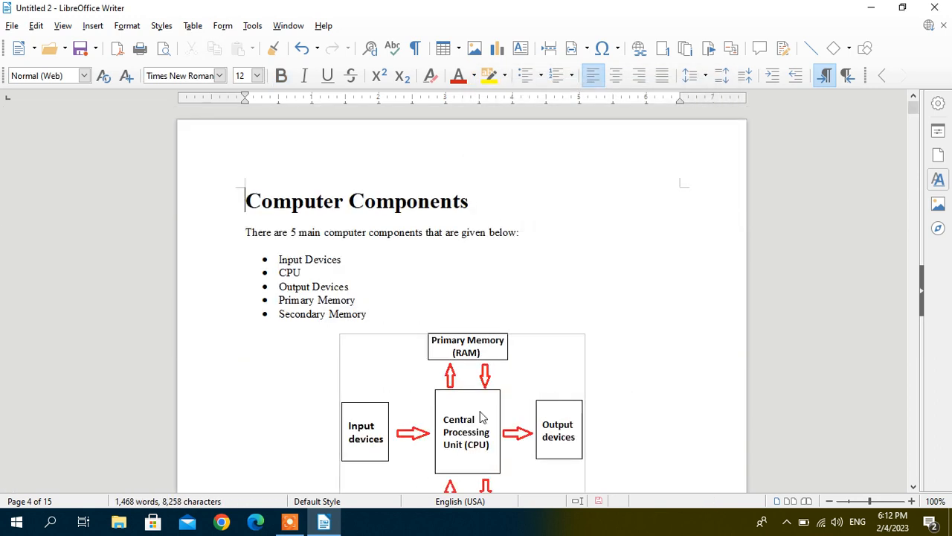
pyautogui.click(93, 26)
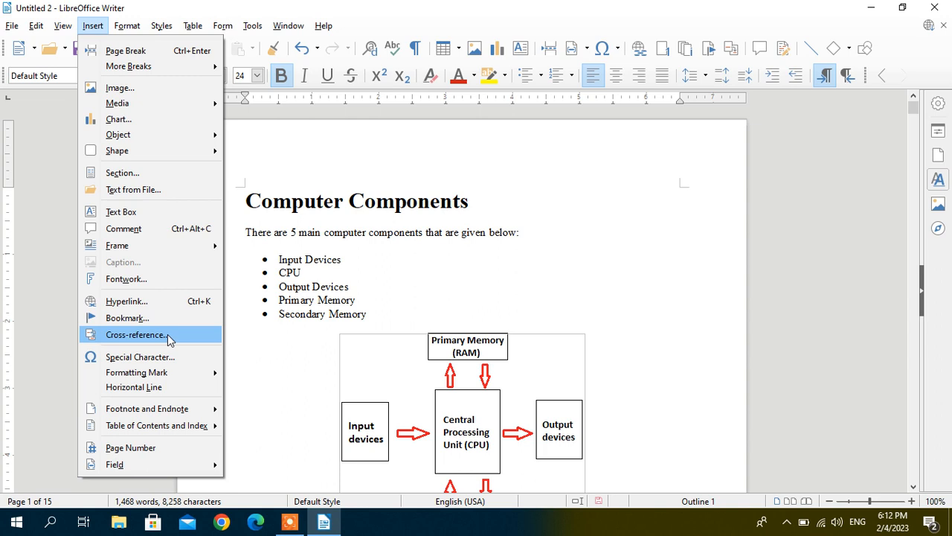
pyautogui.click(360, 308)
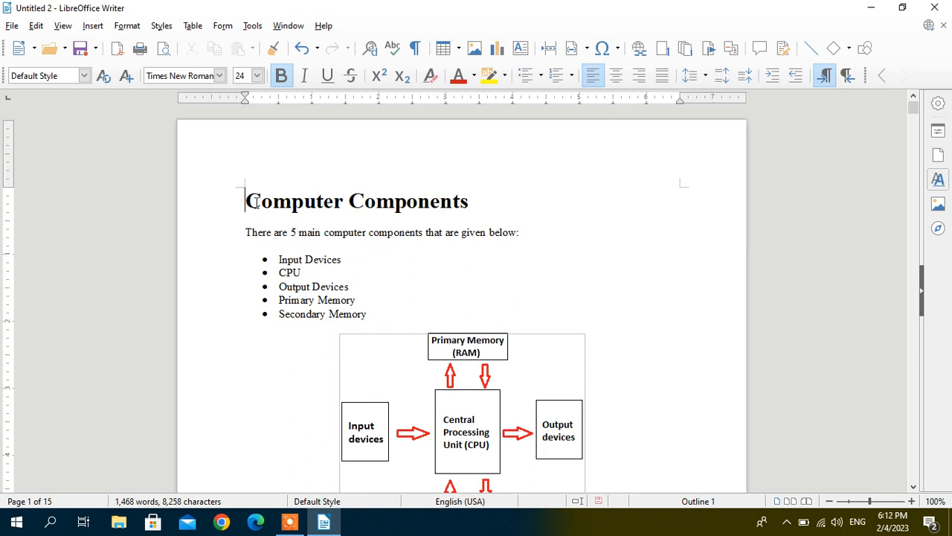
# Apply the Heading 1 style to the "Computer Components" title at the start of the document
pyautogui.moveTo(248, 200); pyautogui.dragTo(477, 206)
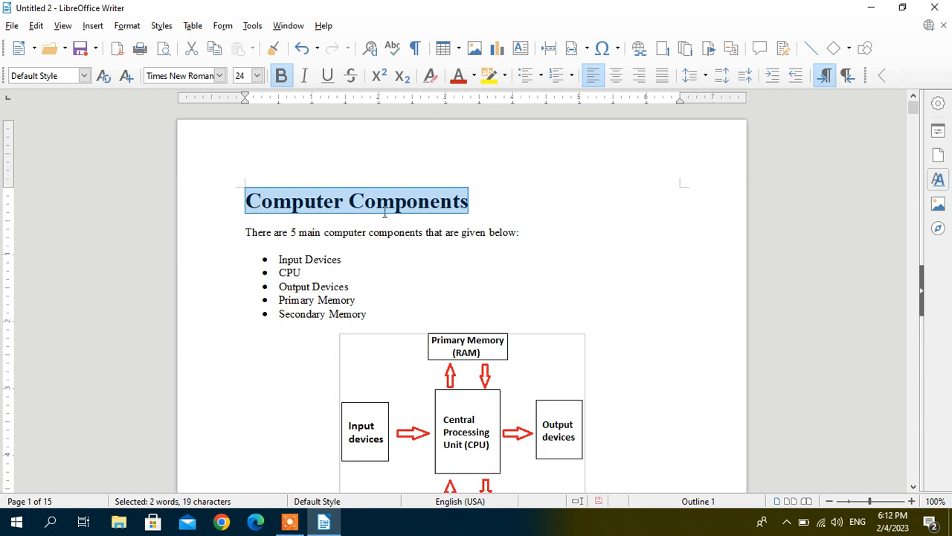
pyautogui.click(160, 25)
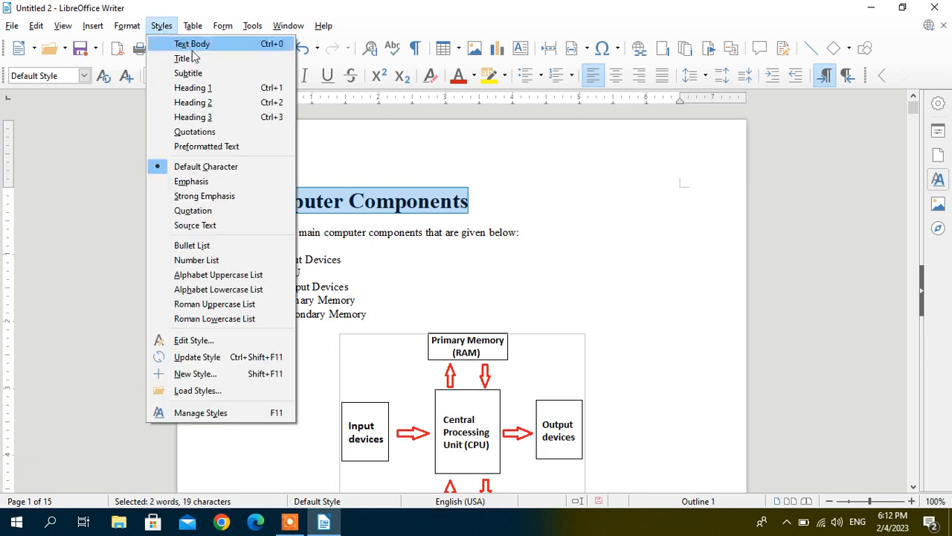
pyautogui.click(253, 89)
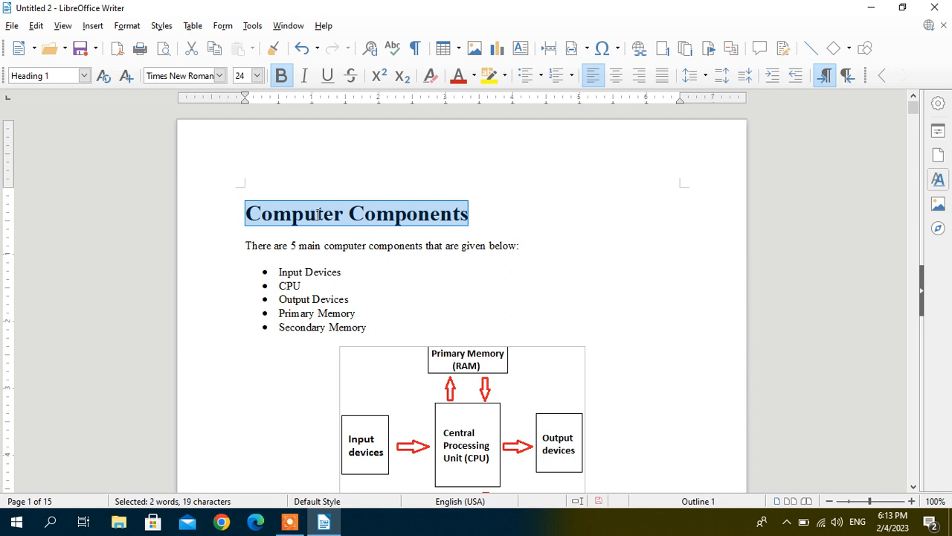
# Apply the Heading 1 style to the "Input Devices" heading below the computer components diagram on page 1
pyautogui.click(294, 239)
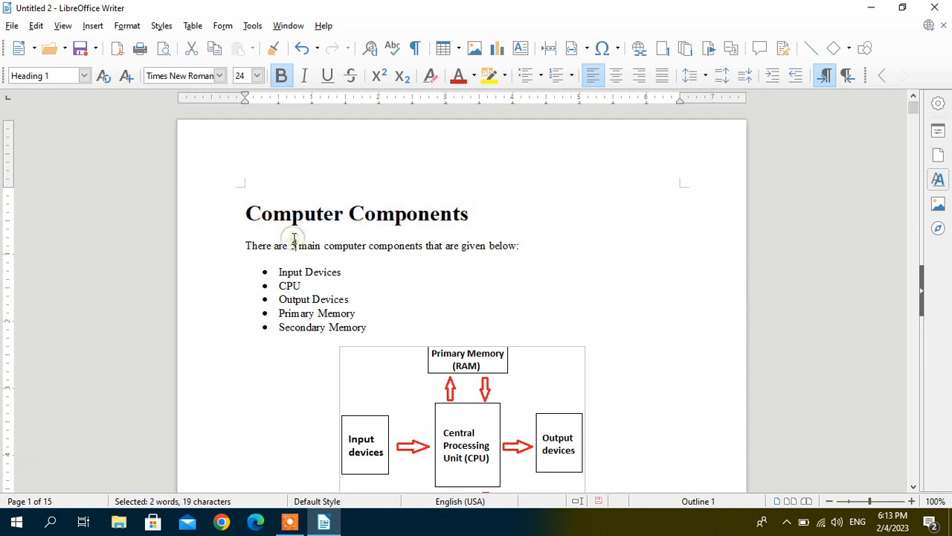
pyautogui.scroll(-7, 294, 238)
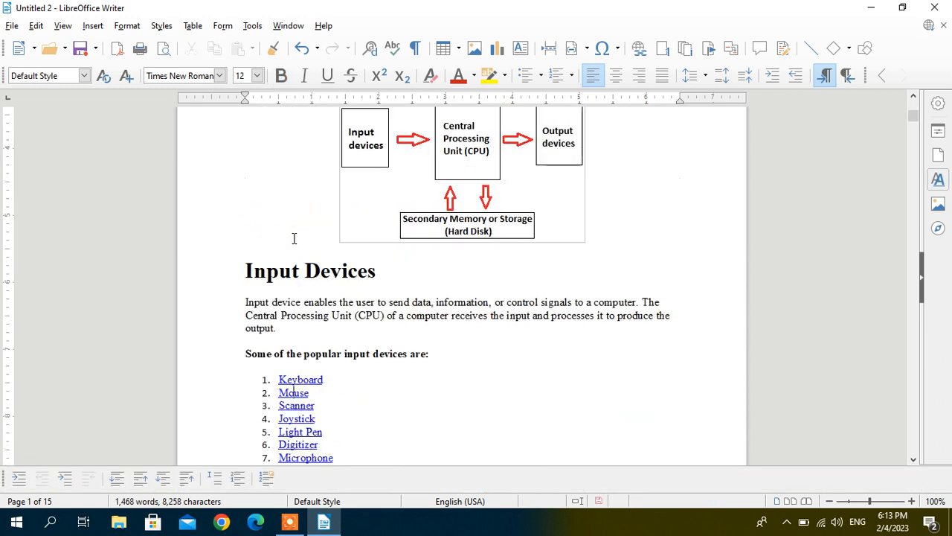
pyautogui.click(294, 238)
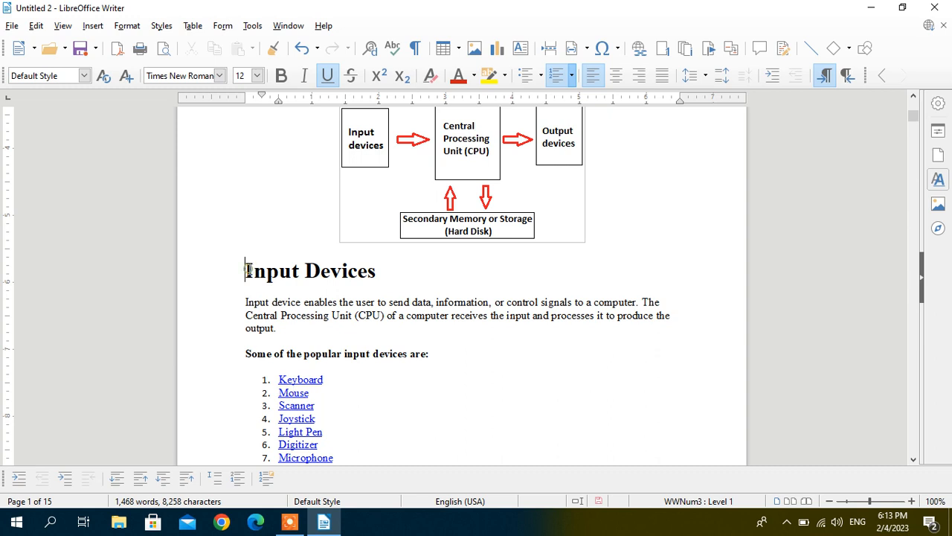
pyautogui.moveTo(248, 270); pyautogui.dragTo(375, 271)
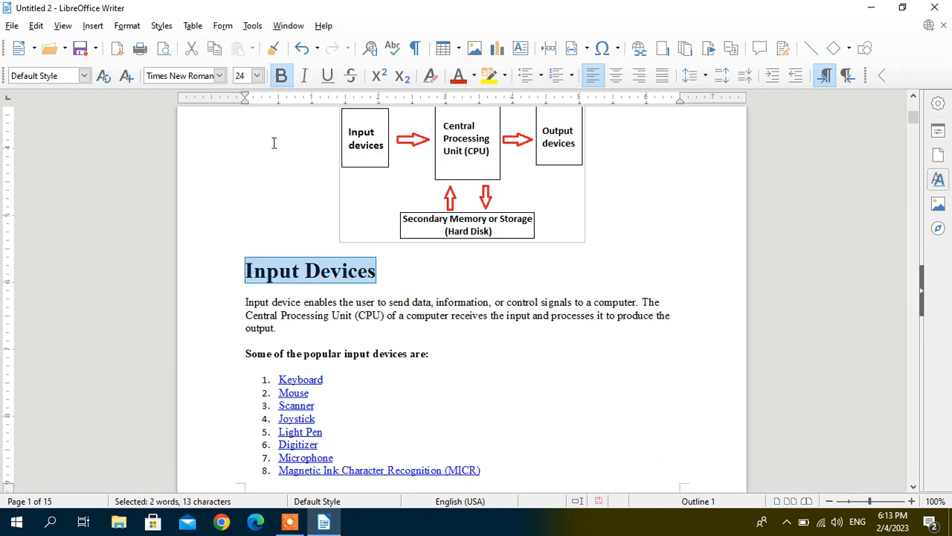
pyautogui.click(161, 26)
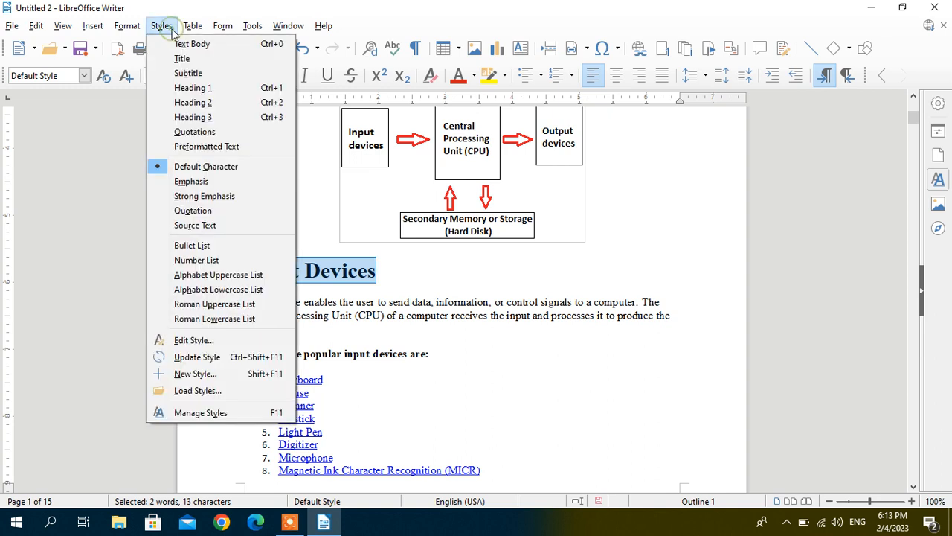
pyautogui.click(217, 89)
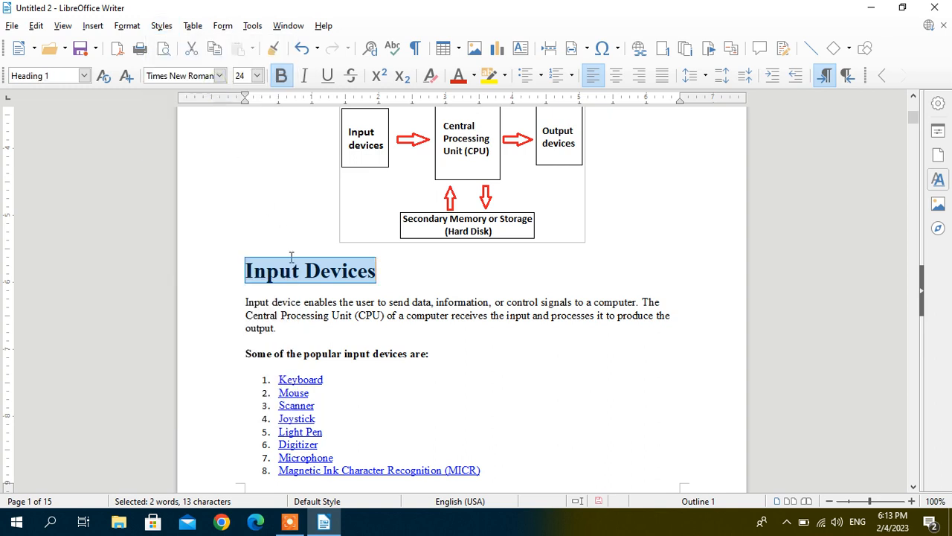
# Apply the Heading 2 style to the "1) Keyboard" heading on page 2
pyautogui.press('Down')
pyautogui.press('Down')
pyautogui.press('Down')
pyautogui.press('Down')
pyautogui.press('Down')
pyautogui.press('Down')
pyautogui.press('Down')
pyautogui.press('Down')
pyautogui.press('Down')
pyautogui.press('Down')
pyautogui.press('Down')
pyautogui.press('Down')
pyautogui.press('Down')
pyautogui.press('Down')
pyautogui.press('Down')
pyautogui.press('Down')
pyautogui.press('Down')
pyautogui.press('Down')
pyautogui.press('Down')
pyautogui.press('Down')
pyautogui.press('Down')
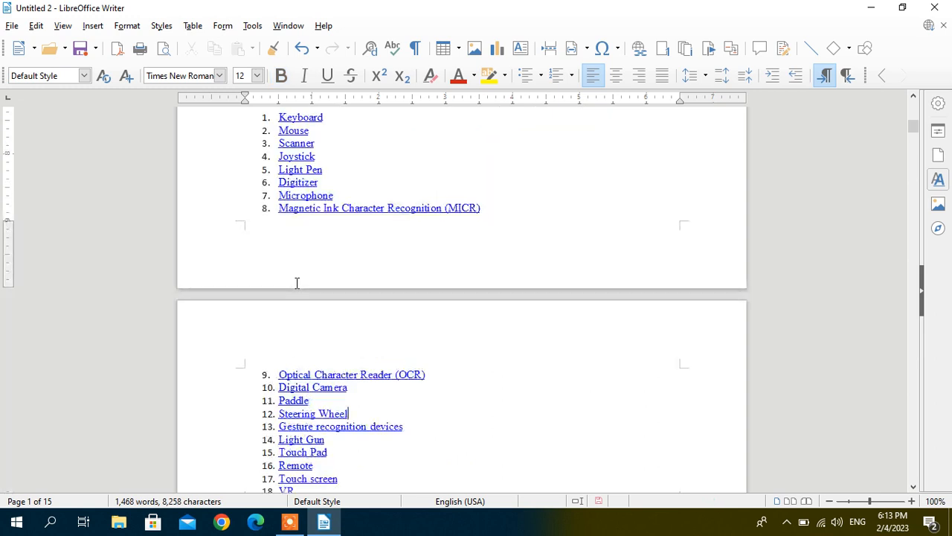
pyautogui.press('Down')
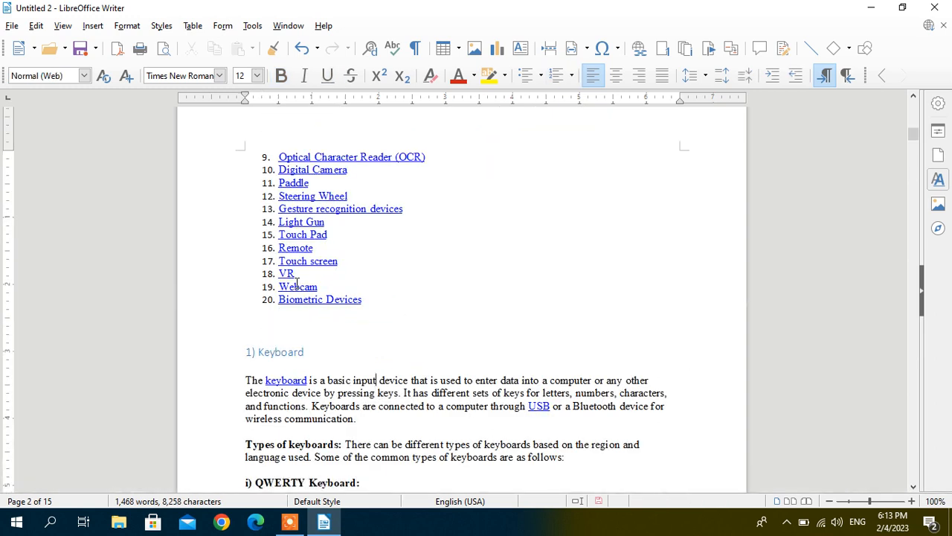
pyautogui.hotkey('shift', 'Home')
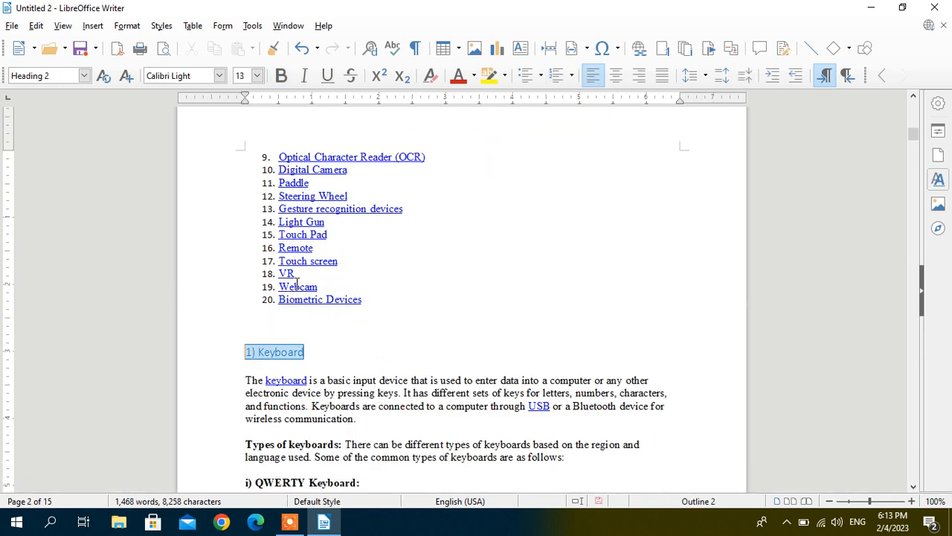
pyautogui.click(161, 26)
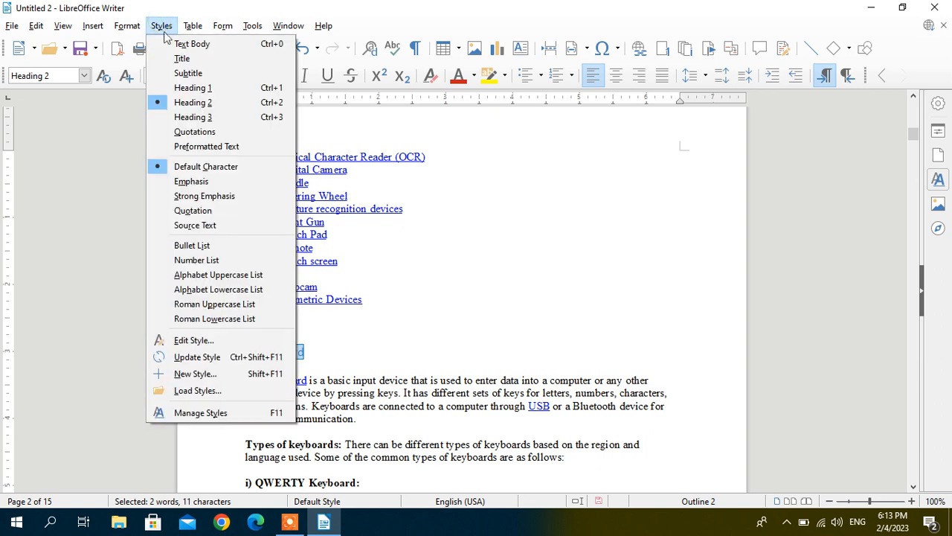
pyautogui.click(230, 109)
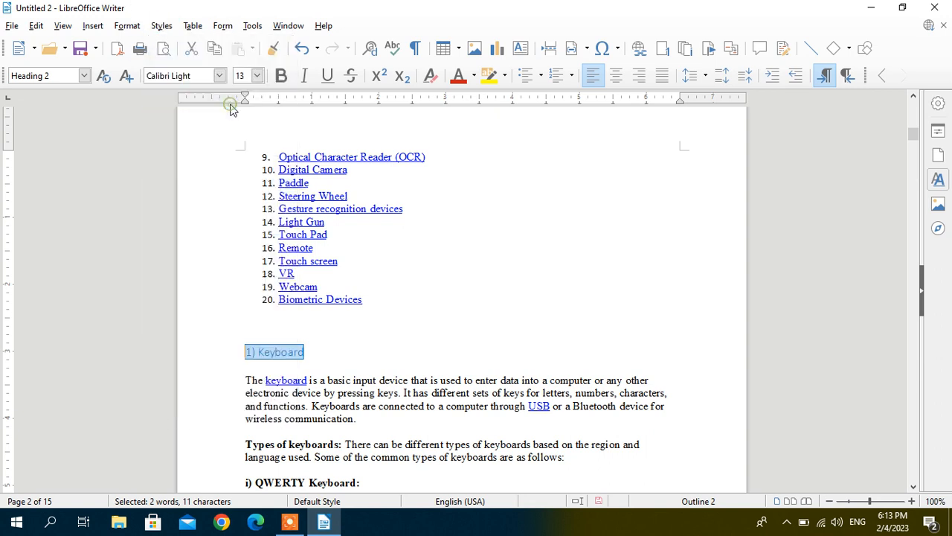
pyautogui.click(413, 372)
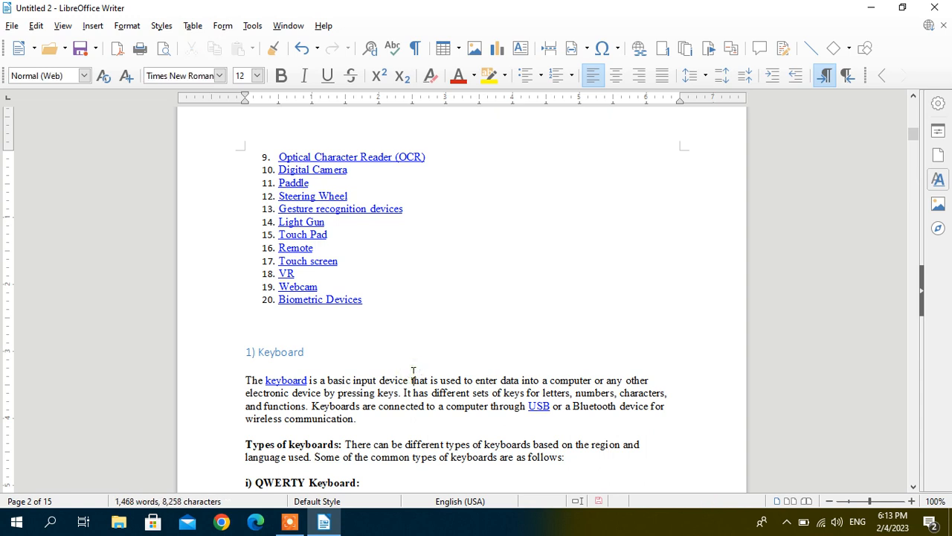
# Insert a page cross-reference to the "Computer Components" heading at the end of the introductory Scanner paragraph on page 4, and follow it
pyautogui.press('Down')
pyautogui.press('Down')
pyautogui.press('Down')
pyautogui.press('Down')
pyautogui.press('Down')
pyautogui.press('Down')
pyautogui.press('Down')
pyautogui.press('Down')
pyautogui.press('Down')
pyautogui.press('Down')
pyautogui.press('Down')
pyautogui.press('Down')
pyautogui.press('Down')
pyautogui.press('Down')
pyautogui.press('Down')
pyautogui.press('Down')
pyautogui.press('Down')
pyautogui.press('Down')
pyautogui.press('Down')
pyautogui.press('Down')
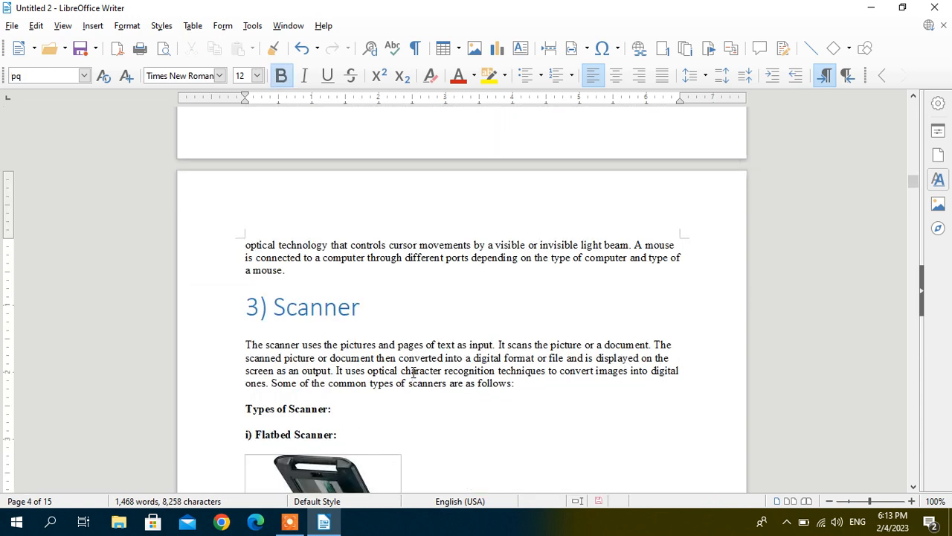
pyautogui.click(524, 381)
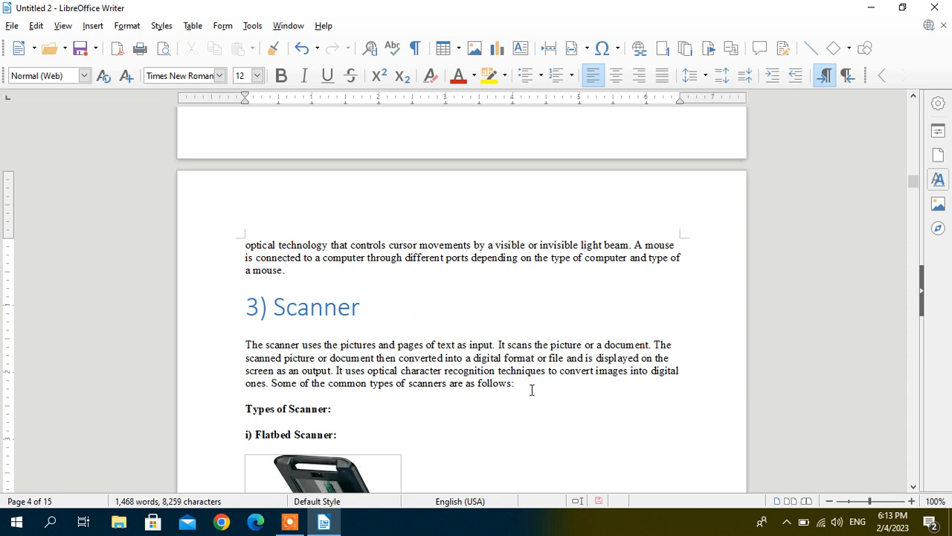
pyautogui.click(95, 29)
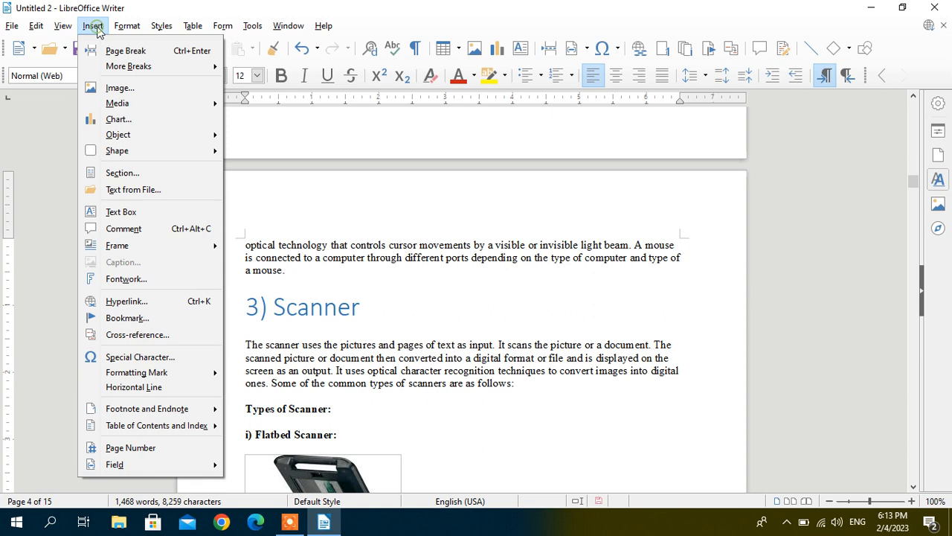
pyautogui.click(168, 337)
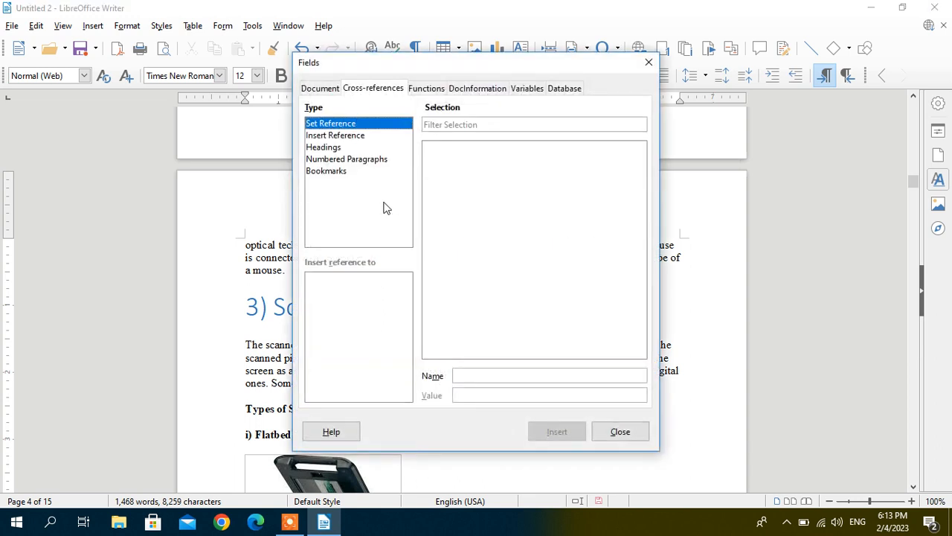
pyautogui.click(334, 149)
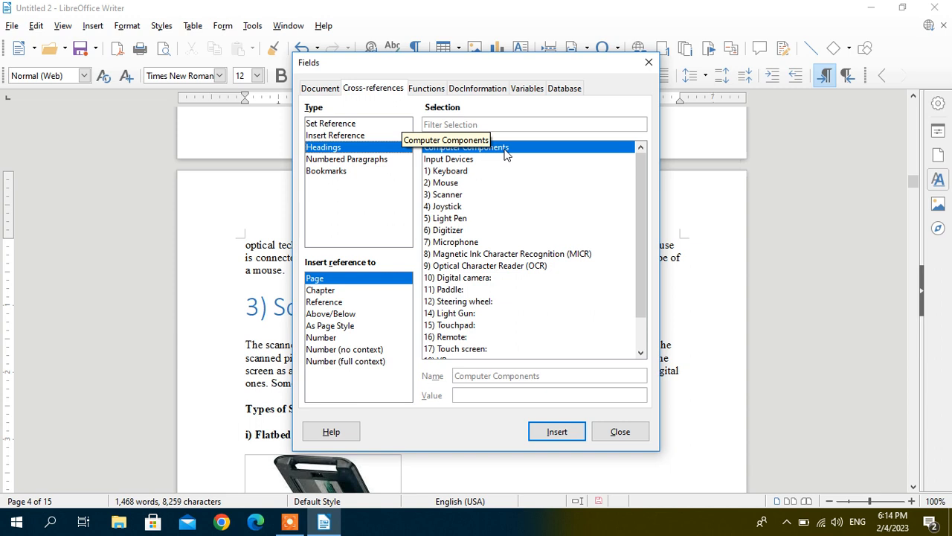
pyautogui.click(571, 434)
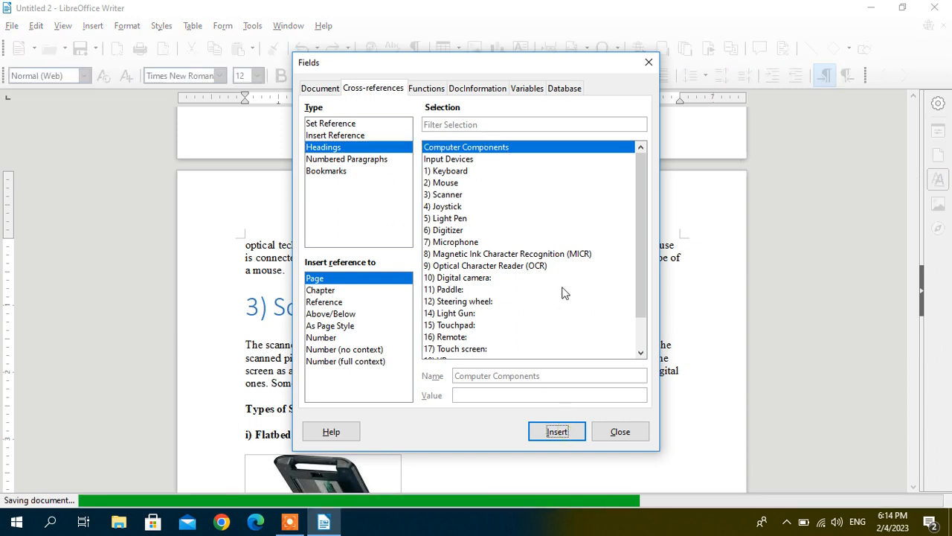
pyautogui.click(620, 432)
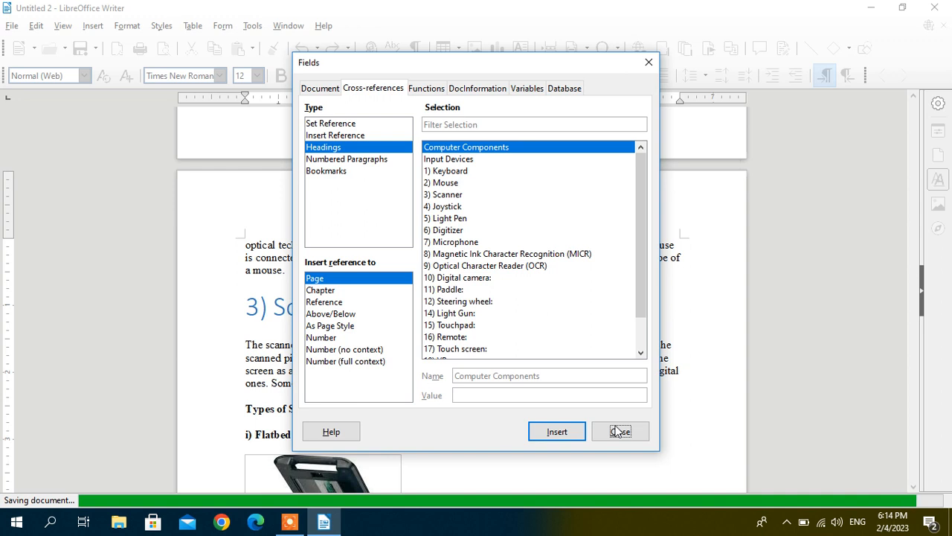
pyautogui.click(617, 442)
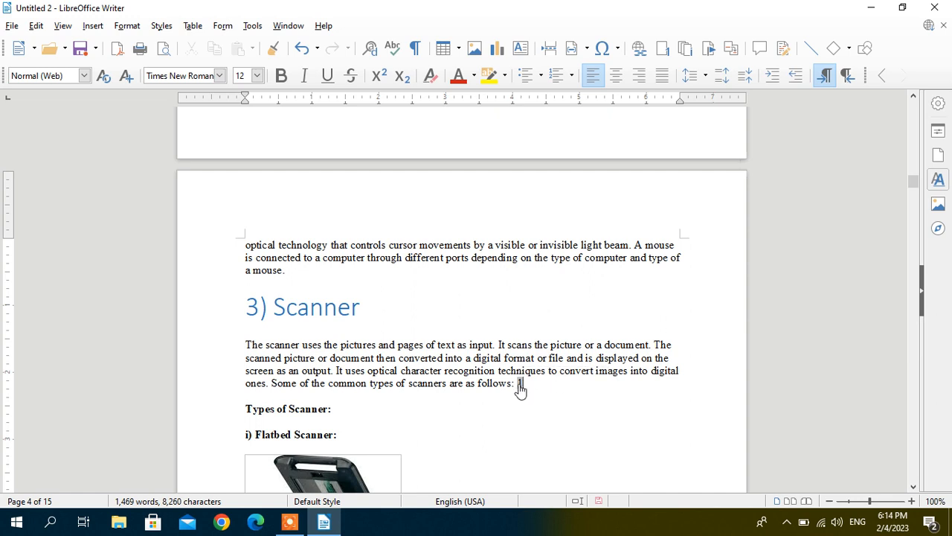
pyautogui.moveTo(520, 385)
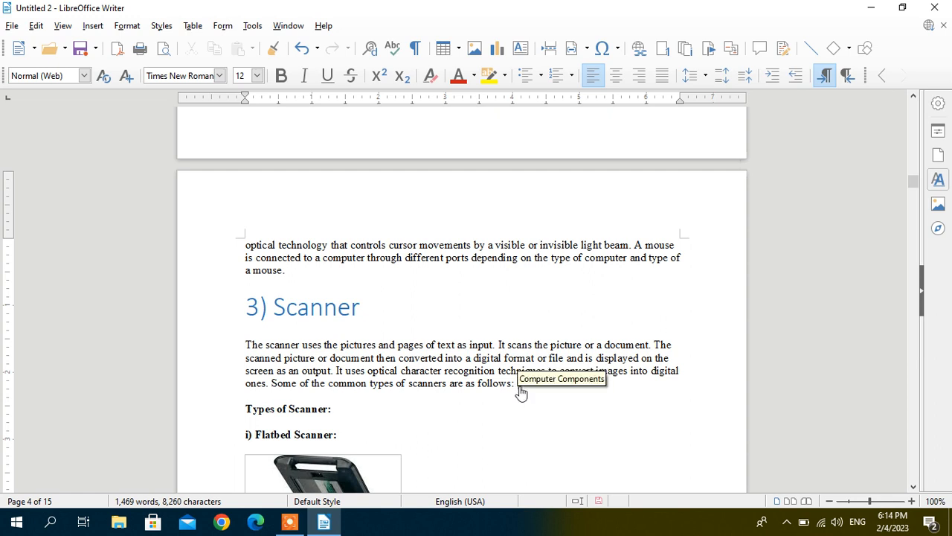
pyautogui.keyDown('ctrl'); pyautogui.click(521, 387); pyautogui.keyUp('ctrl')
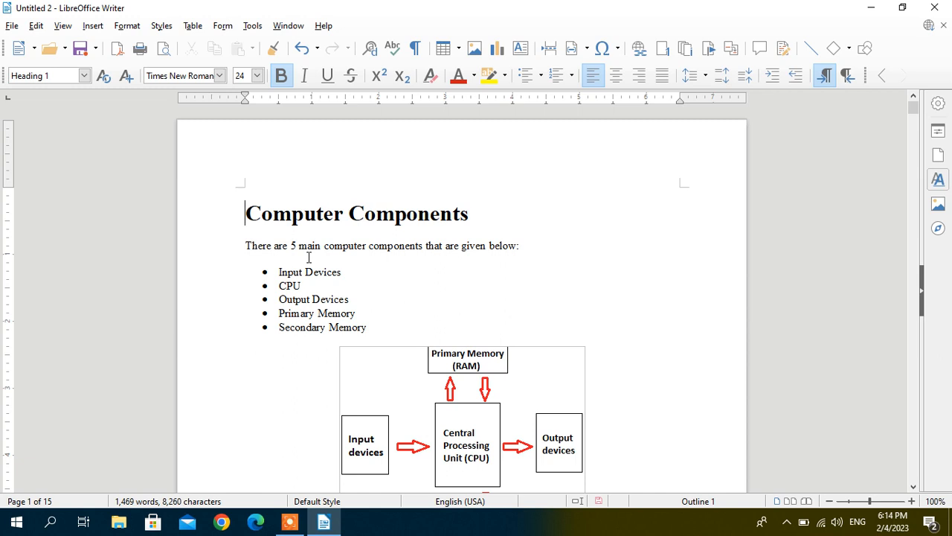
# Add two new paragraphs below the VR description at the end of page 12
pyautogui.hotkey('ctrl', 'End')
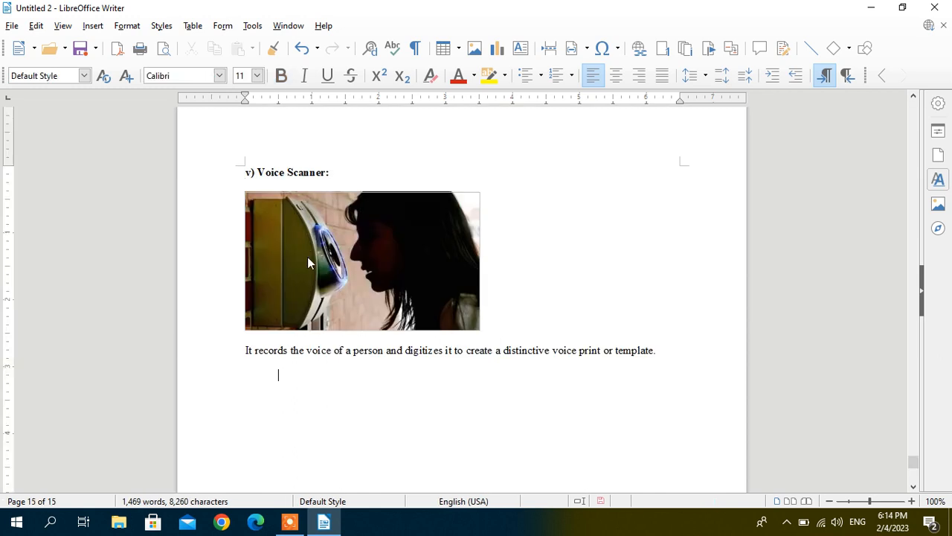
pyautogui.press('Up')
pyautogui.press('Up')
pyautogui.press('Up')
pyautogui.press('Up')
pyautogui.press('Up')
pyautogui.press('Up')
pyautogui.press('Up')
pyautogui.press('Up')
pyautogui.press('Up')
pyautogui.press('Up')
pyautogui.press('Up')
pyautogui.press('Up')
pyautogui.press('Up')
pyautogui.press('Up')
pyautogui.press('Up')
pyautogui.press('Up')
pyautogui.press('Up')
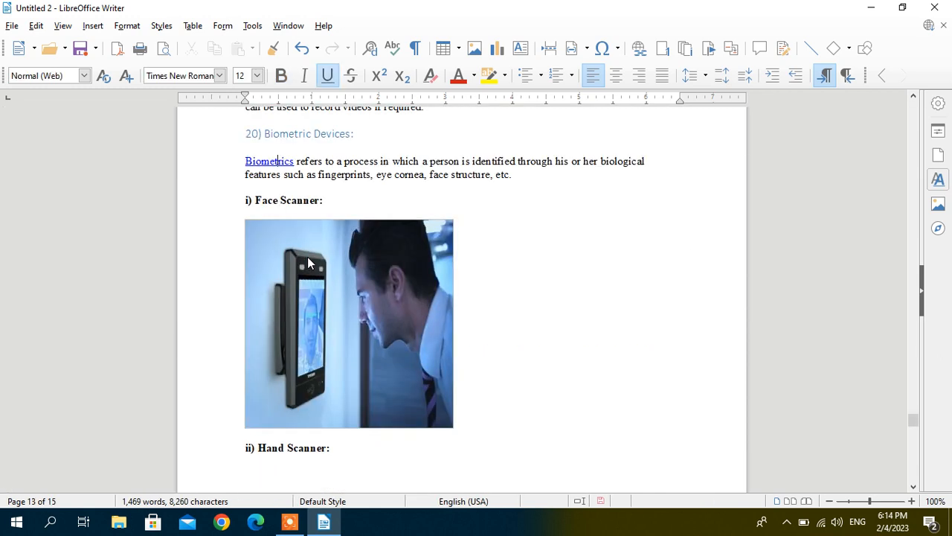
pyautogui.press('Up')
pyautogui.press('Up')
pyautogui.press('Up')
pyautogui.press('Up')
pyautogui.press('Up')
pyautogui.press('Up')
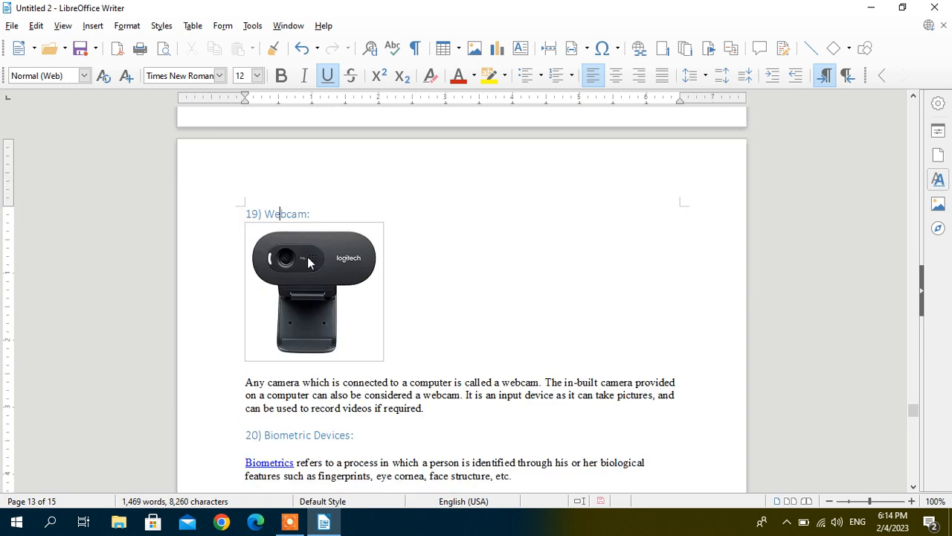
pyautogui.press('Down')
pyautogui.press('Down')
pyautogui.press('Up')
pyautogui.press('Up')
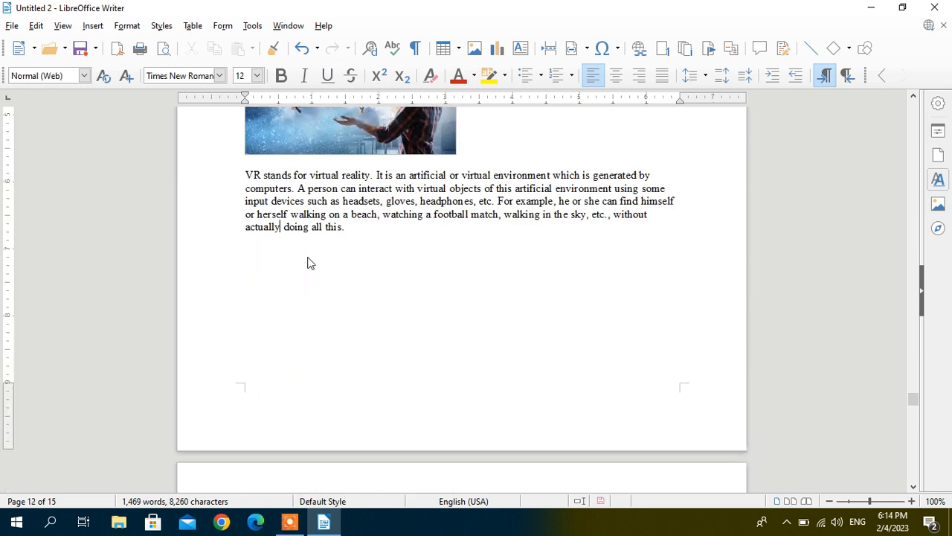
pyautogui.click(385, 230)
pyautogui.press('Return')
pyautogui.press('Return')
# Insert a cross-reference to the page of the "Input Devices" heading in the new paragraph below the VR description
pyautogui.click(96, 32)
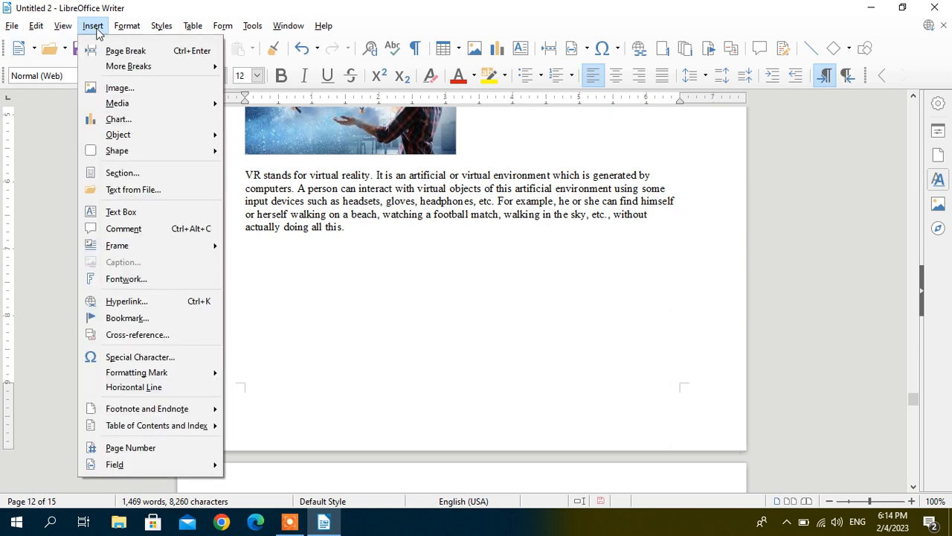
pyautogui.click(142, 335)
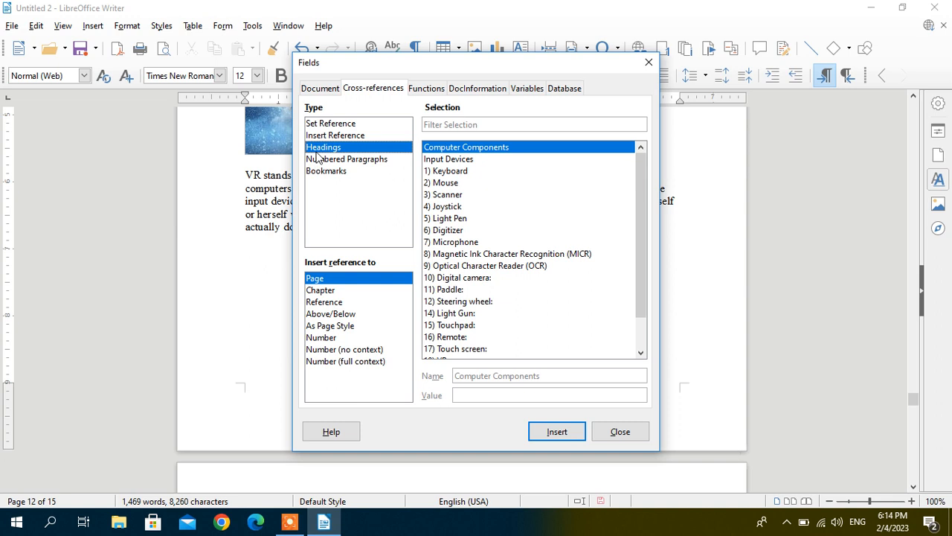
pyautogui.click(453, 160)
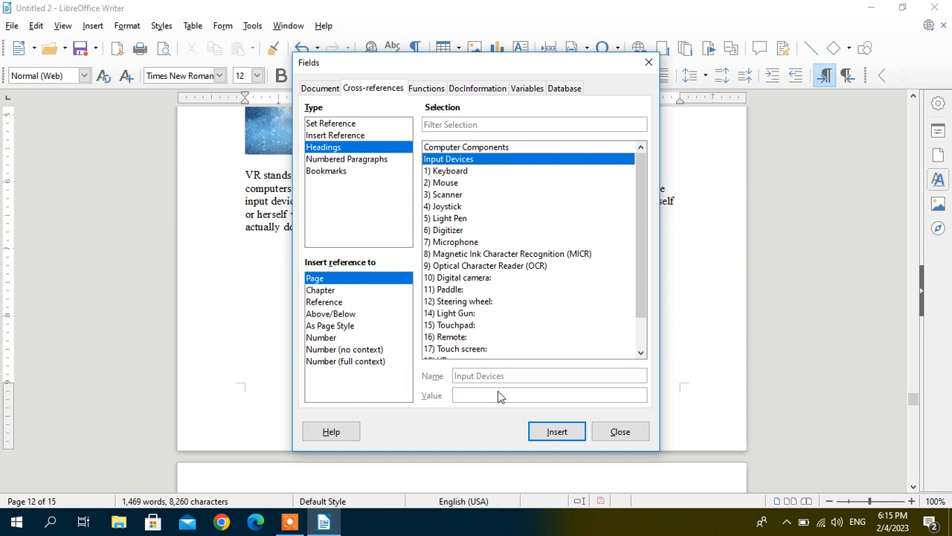
pyautogui.click(547, 432)
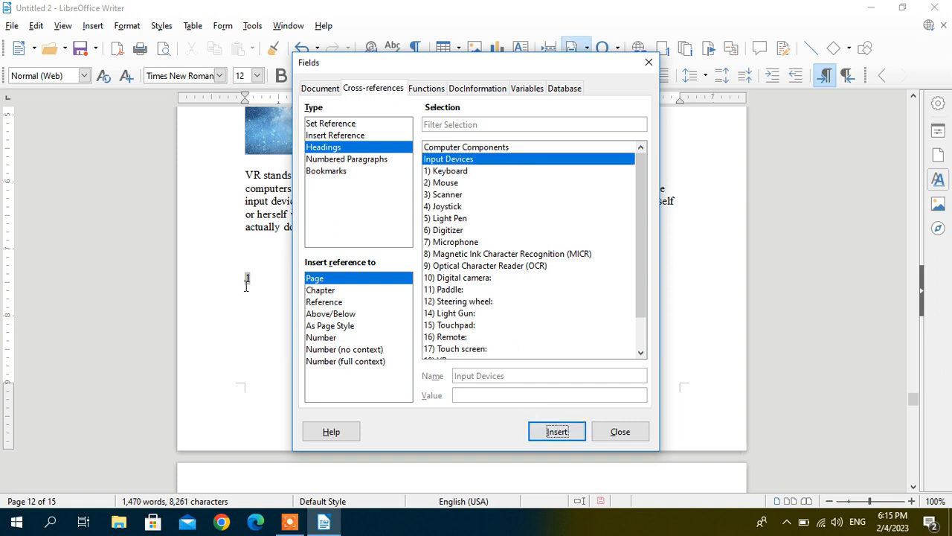
# Try to insert a chapter reference to the "Input Devices" heading, and set the reference format back to Page
pyautogui.click(320, 290)
pyautogui.click(544, 434)
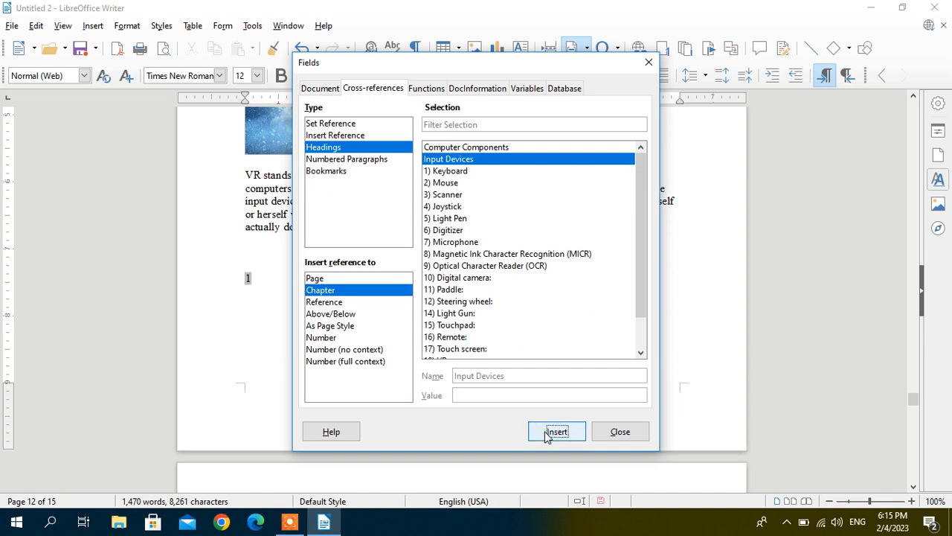
pyautogui.moveTo(501, 64); pyautogui.dragTo(607, 67)
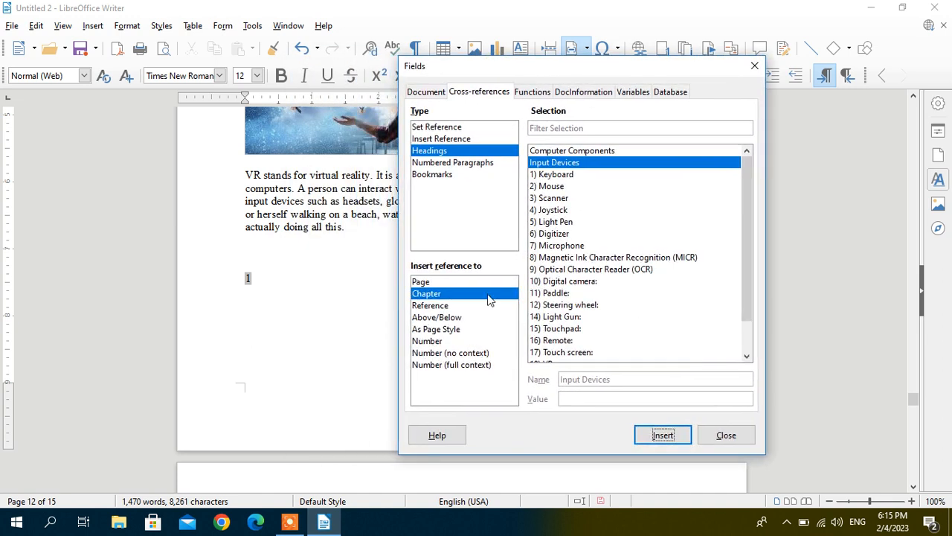
pyautogui.click(447, 281)
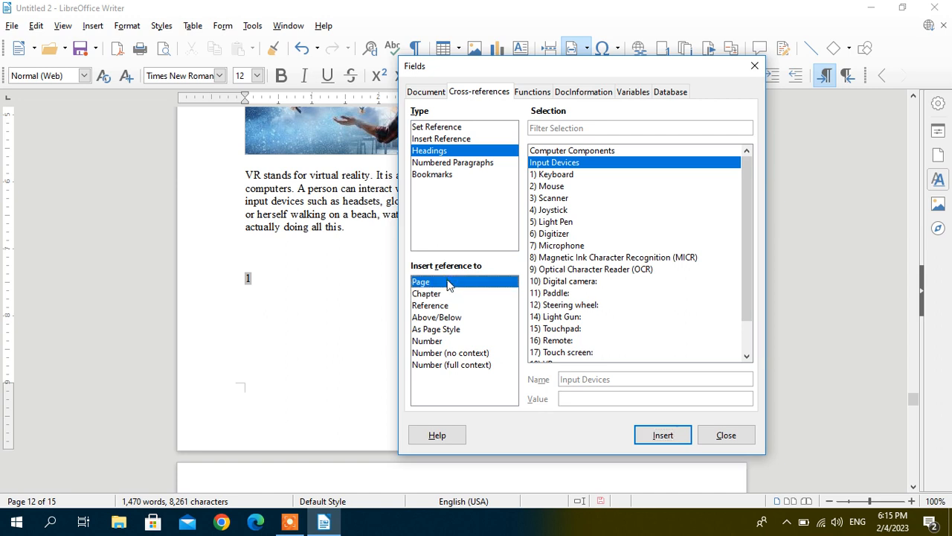
# Close the Fields dialog and test the new cross-reference by following it to the "Input Devices" heading
pyautogui.click(721, 436)
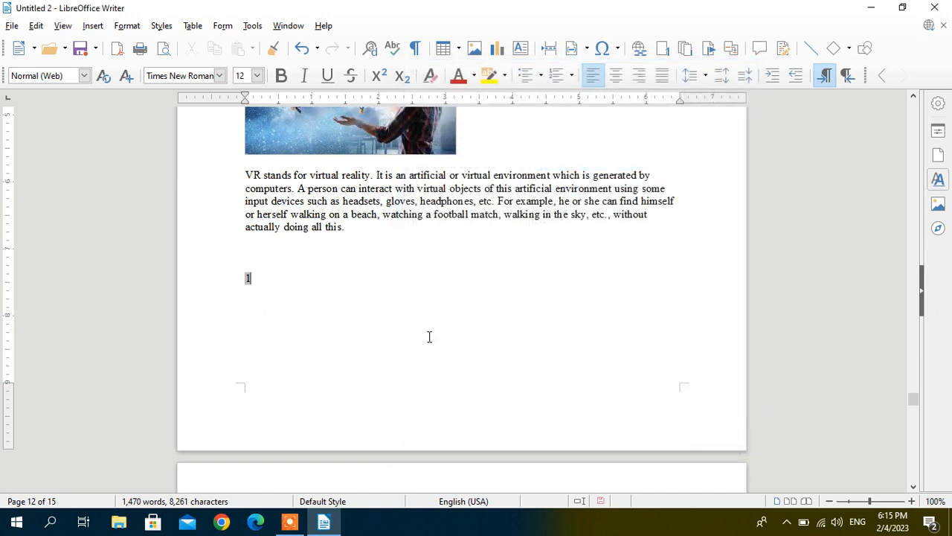
pyautogui.keyDown('ctrl'); pyautogui.click(251, 277); pyautogui.keyUp('ctrl')
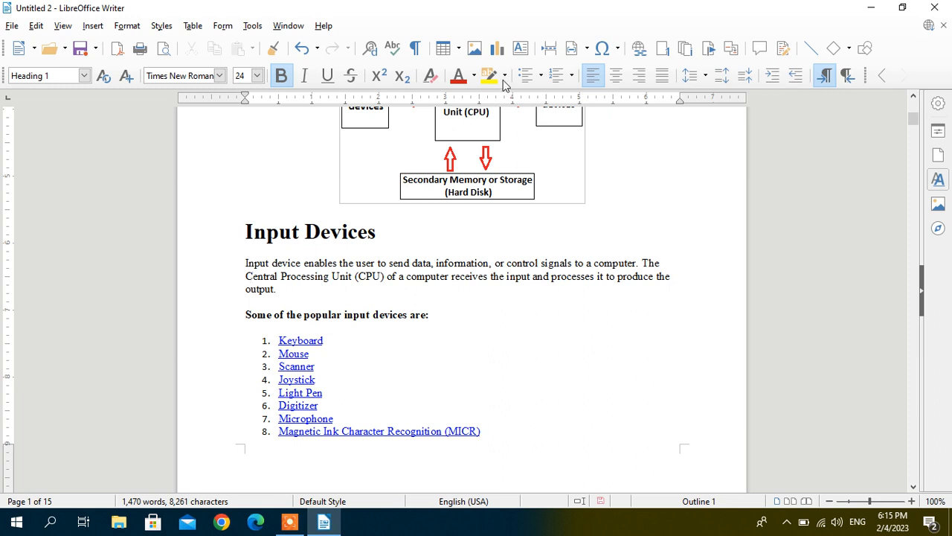
# Close the "Untitled 2" document without saving the changes
pyautogui.click(936, 7)
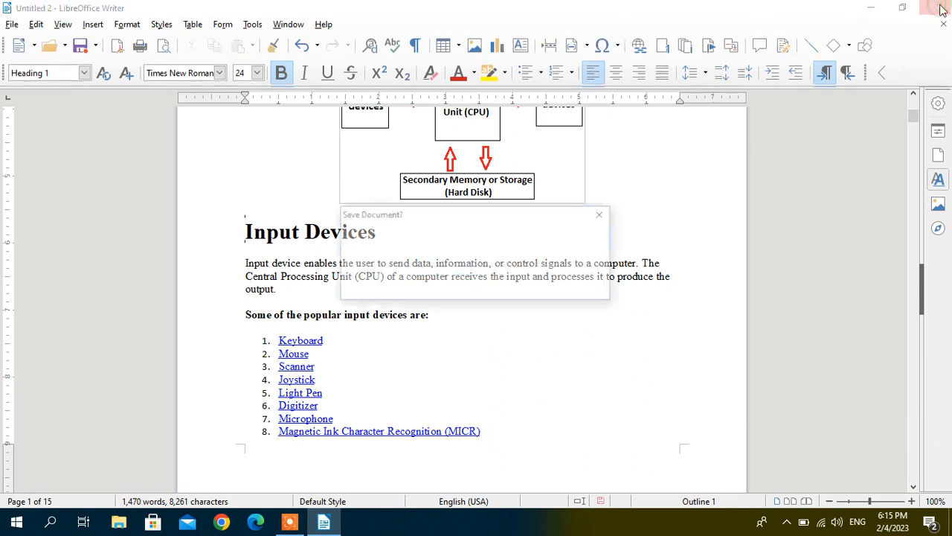
pyautogui.press('Right')
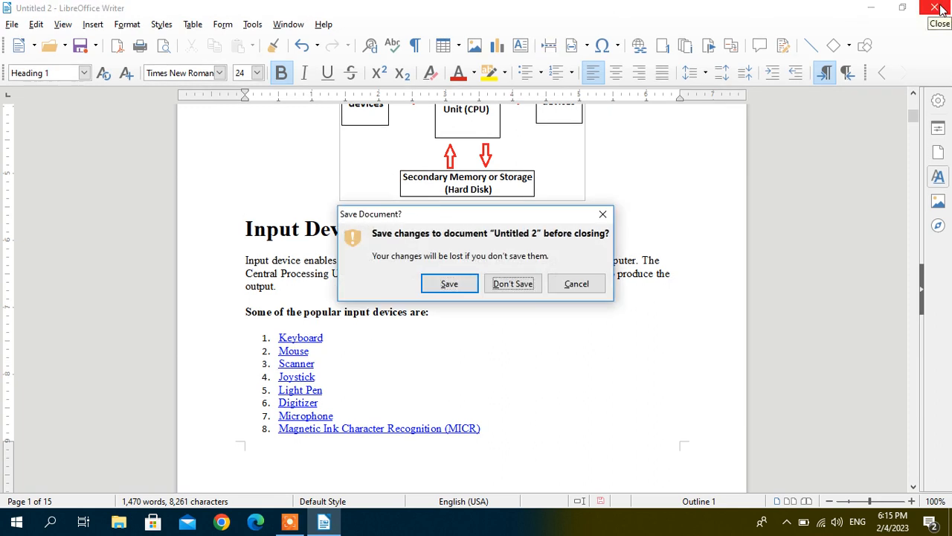
pyautogui.press('Return')
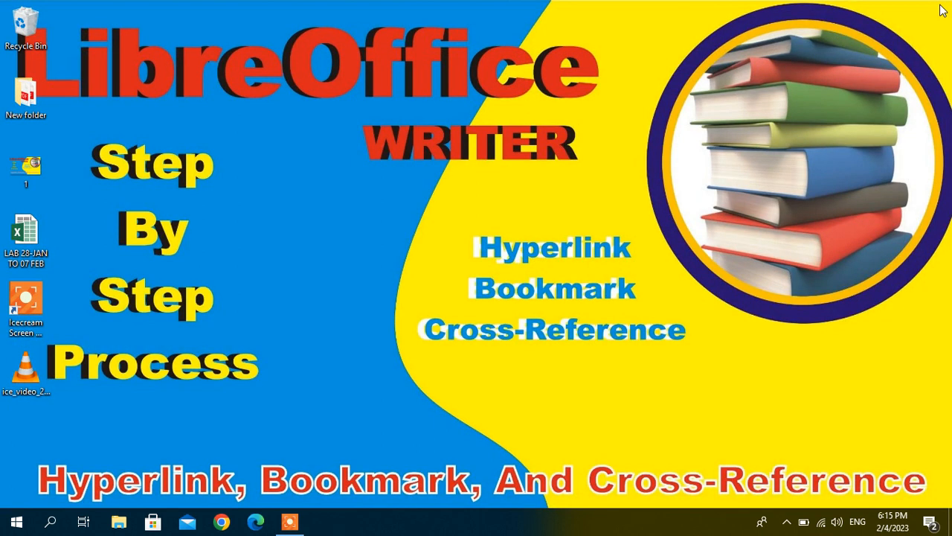